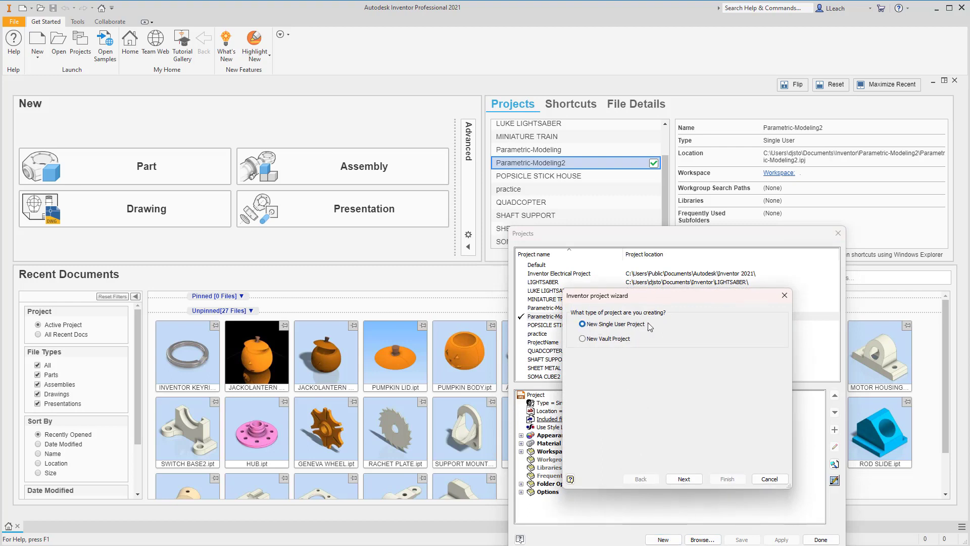
Create a new single-user project named WHEEL ASSEMBLY, including its missing workspace folder, and close the project manager
left_click(684, 479)
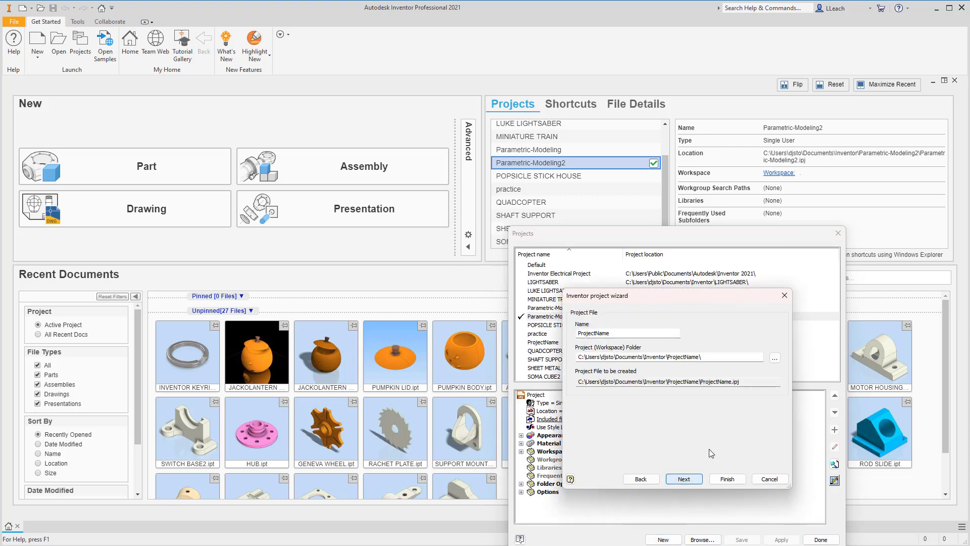
double_click(629, 330)
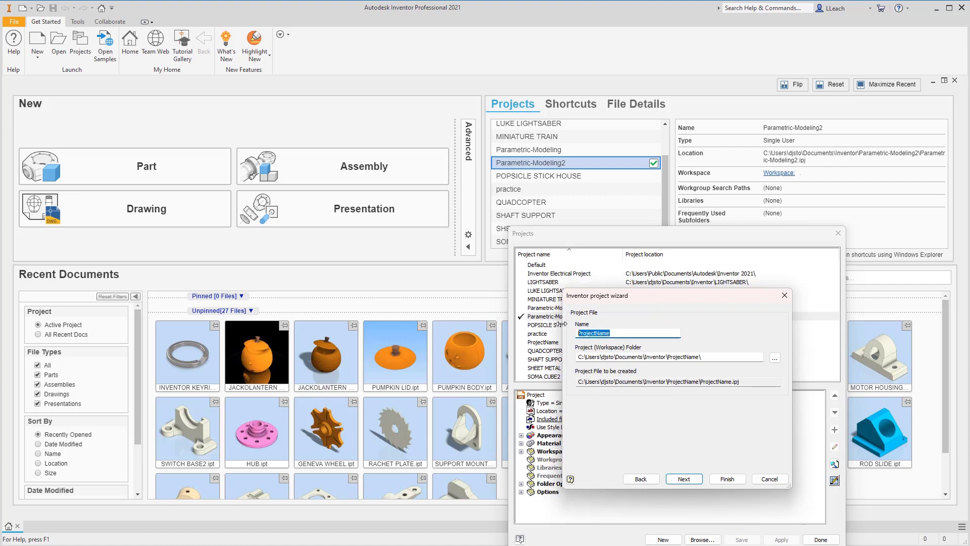
type("WHEE")
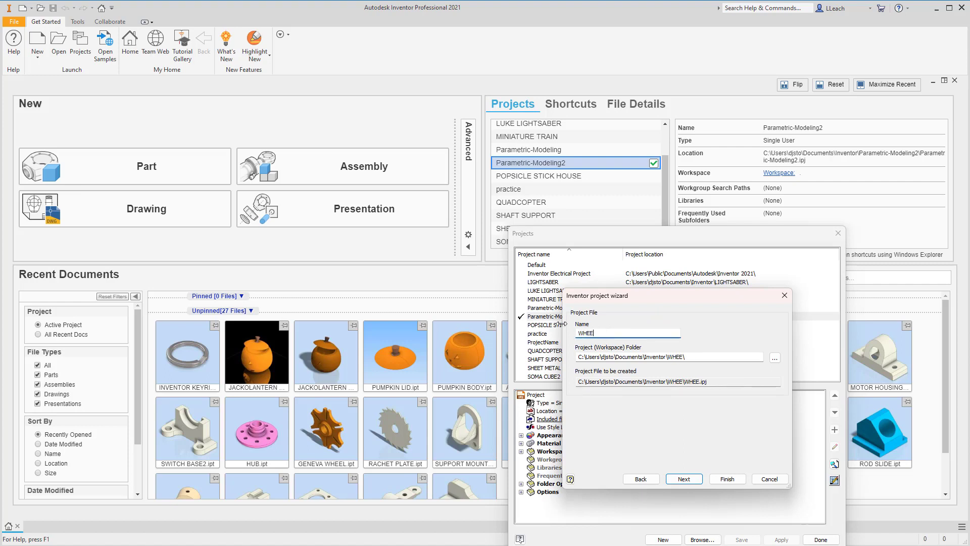
type("L ASSEMBL")
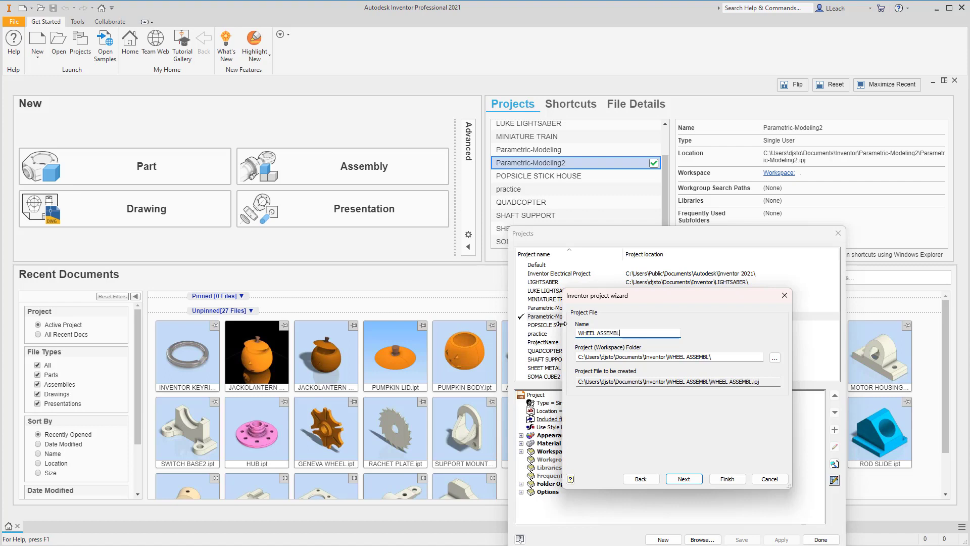
type("Y")
left_click(728, 480)
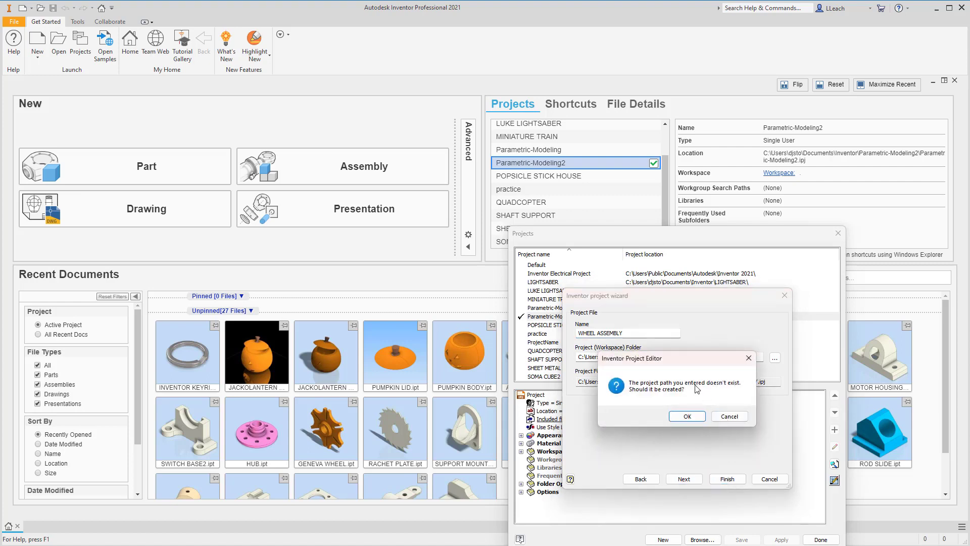
left_click(694, 419)
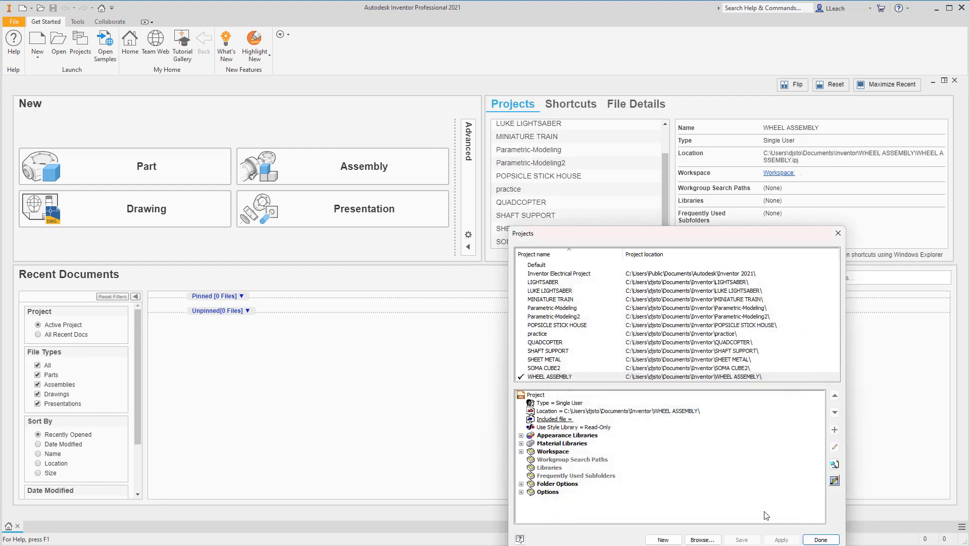
left_click(820, 540)
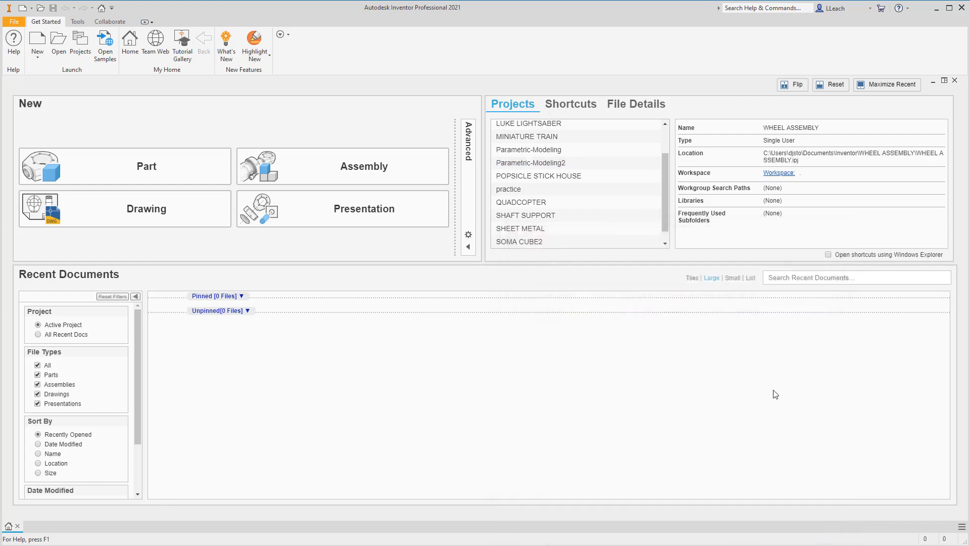
Create a new part file from the metric Standard (mm).ipt template
left_click(39, 58)
left_click(64, 82)
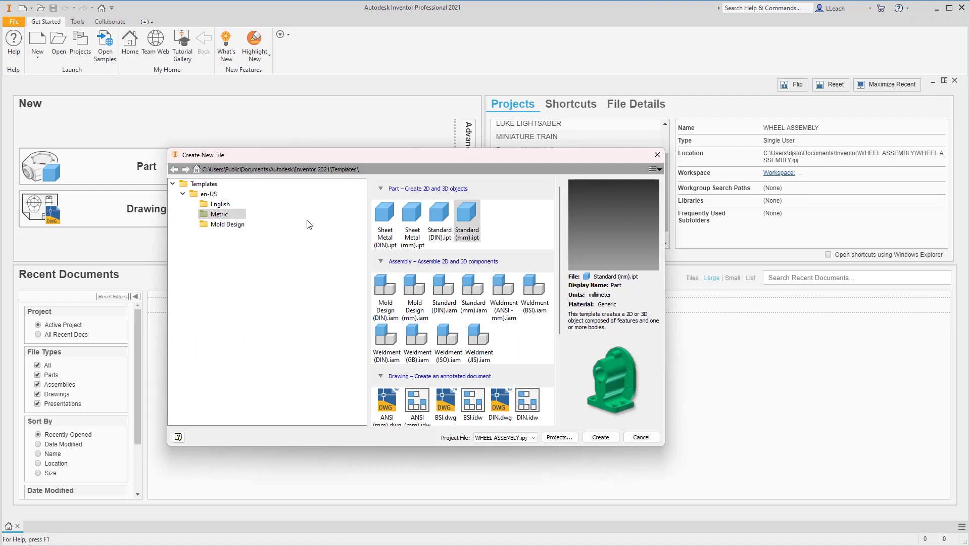
left_click(217, 217)
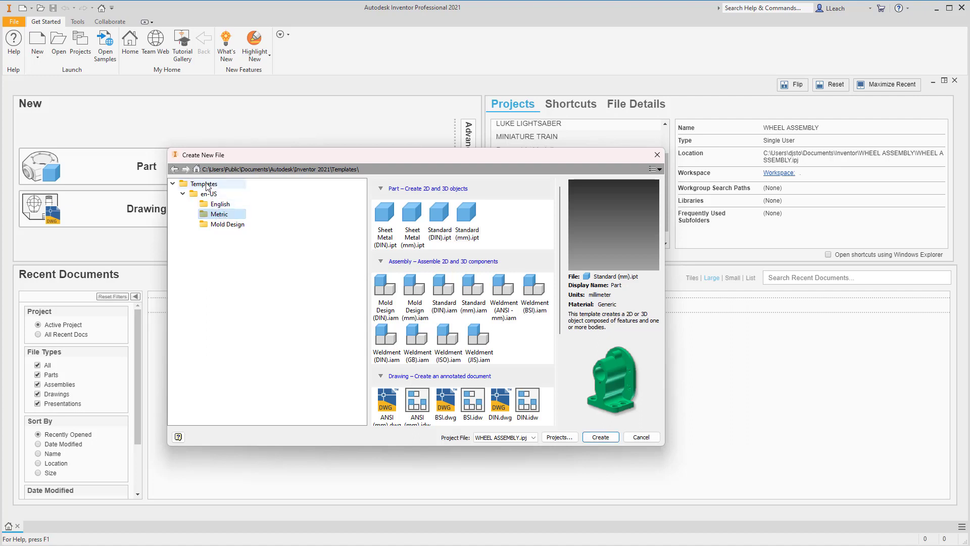
left_click(468, 222)
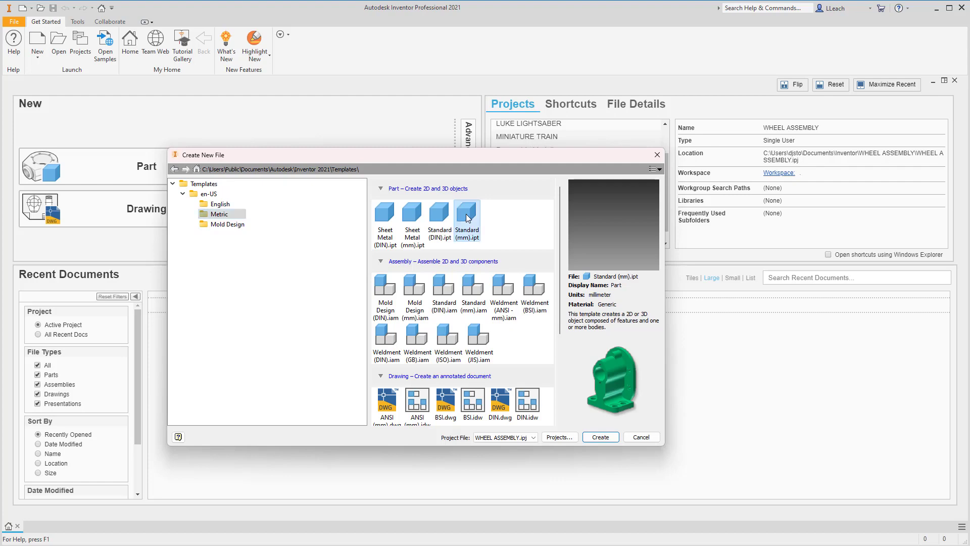
left_click(601, 437)
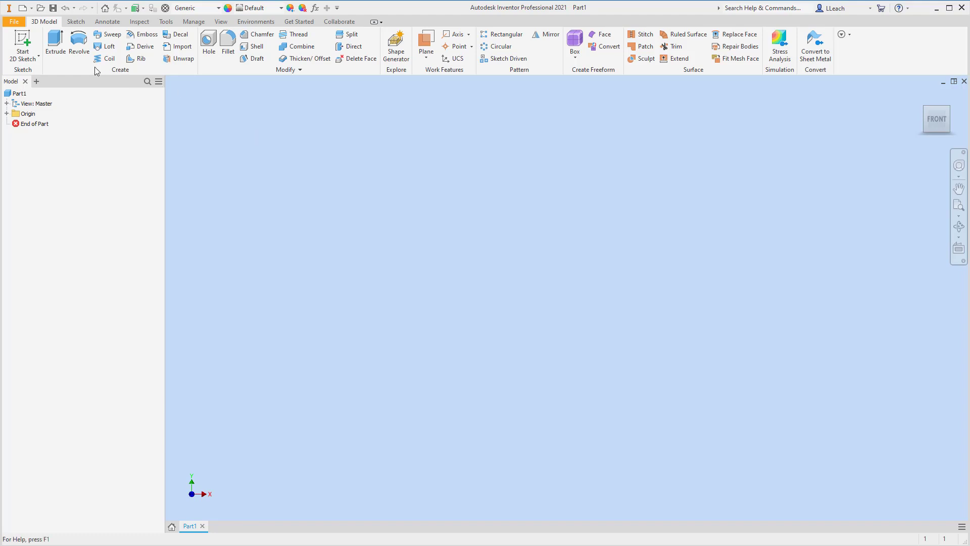
Start a 2D sketch on the horizontal XZ plane and orient the top view with X running horizontally
left_click(26, 41)
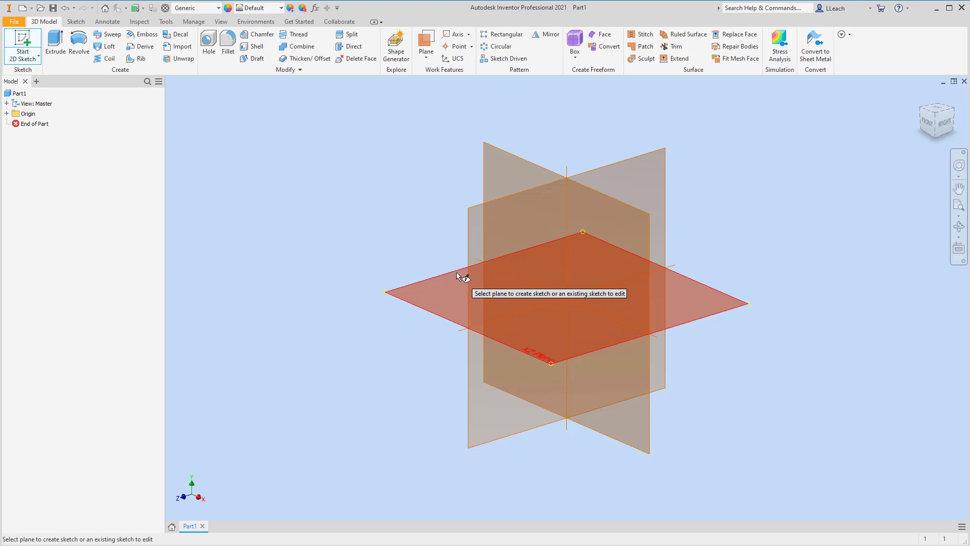
left_click(457, 275)
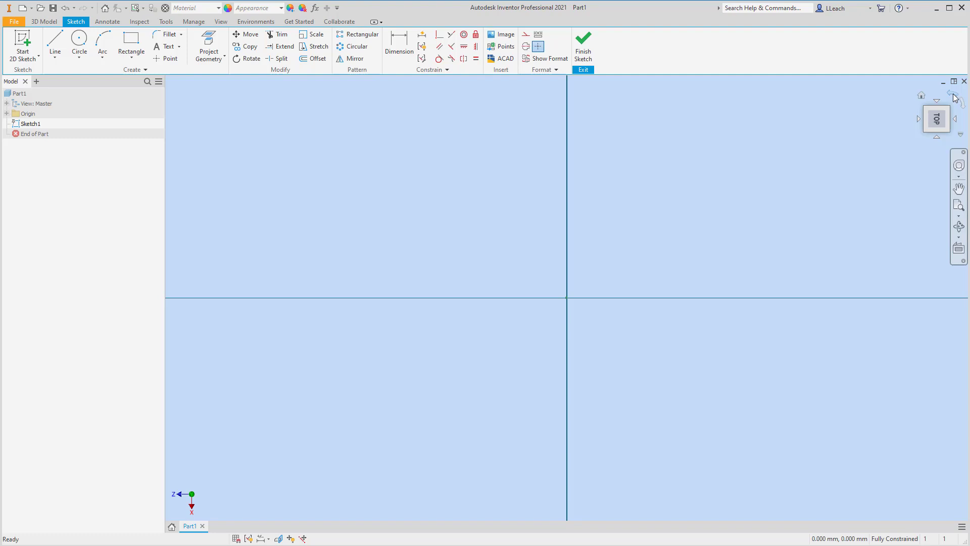
left_click(955, 98)
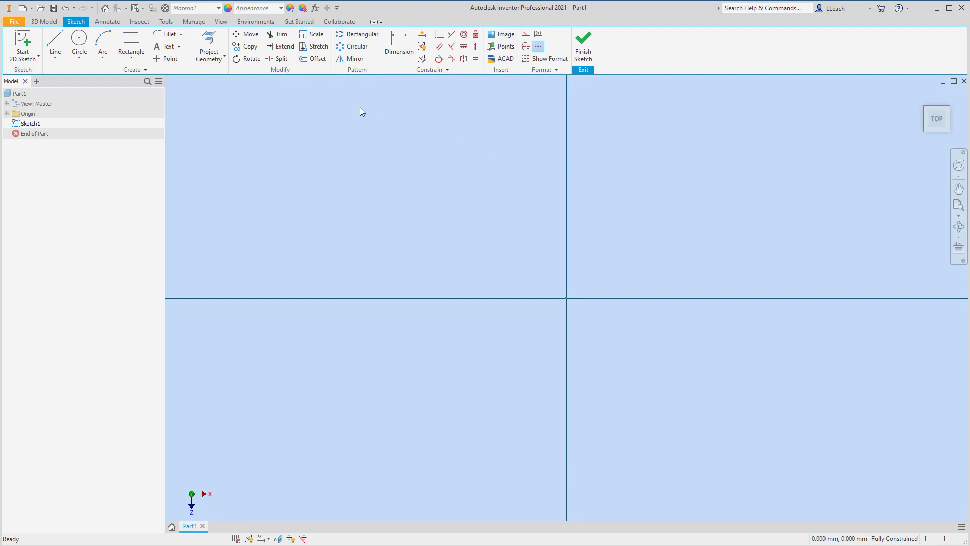
Sketch a two-point center rectangle on the origin, 136 mm wide and 78 mm high
left_click(131, 58)
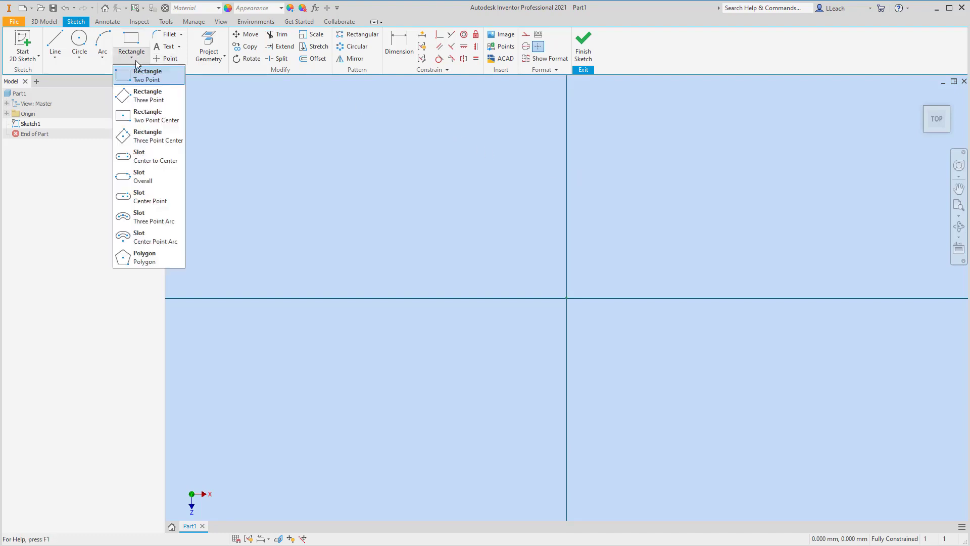
left_click(155, 122)
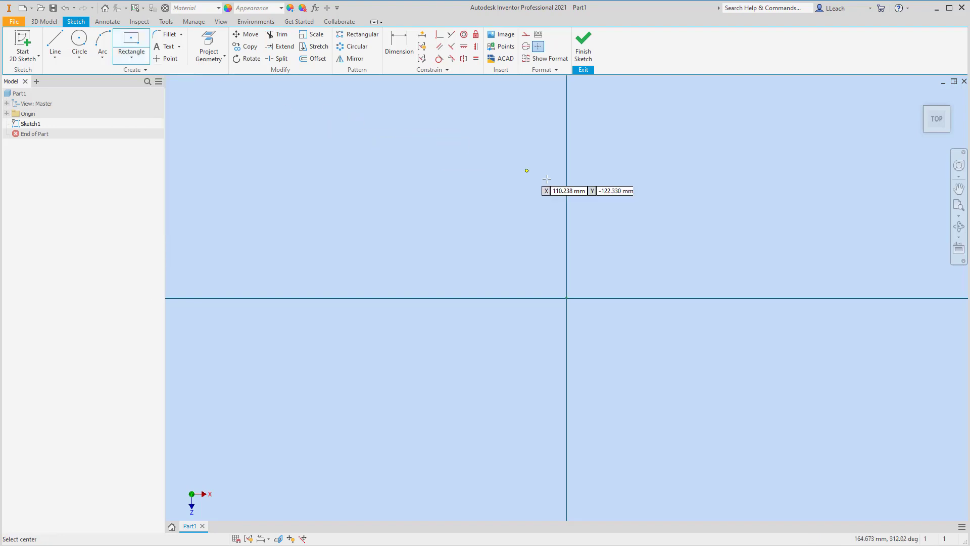
left_click(567, 297)
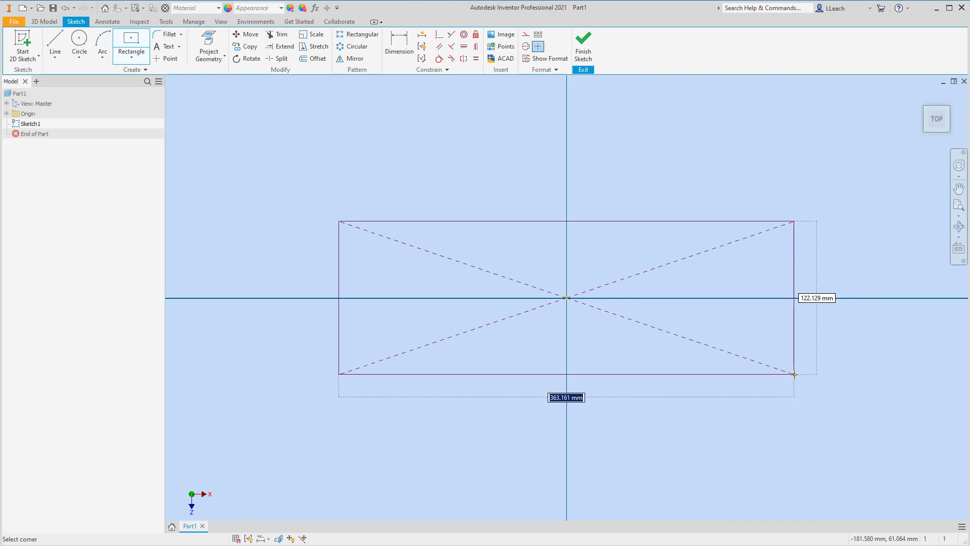
type("136")
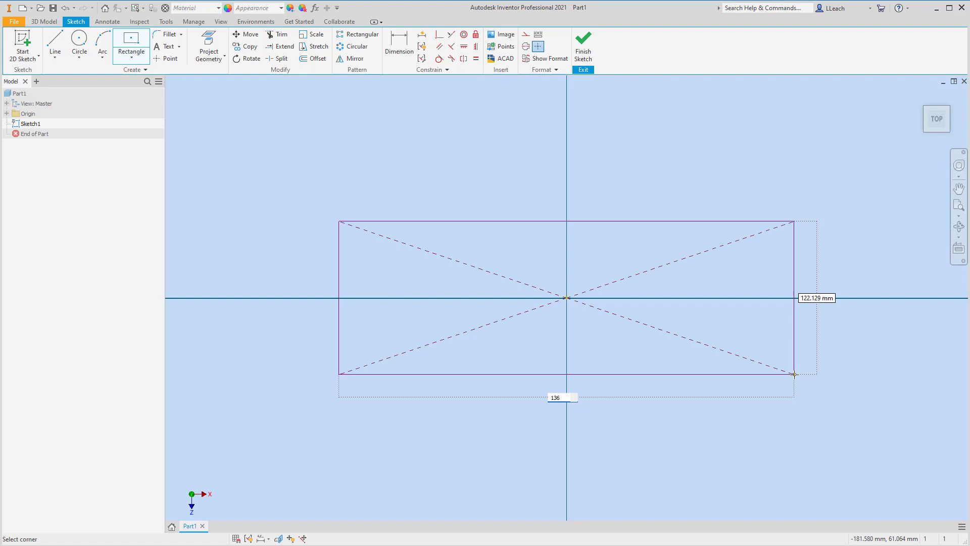
key("Tab")
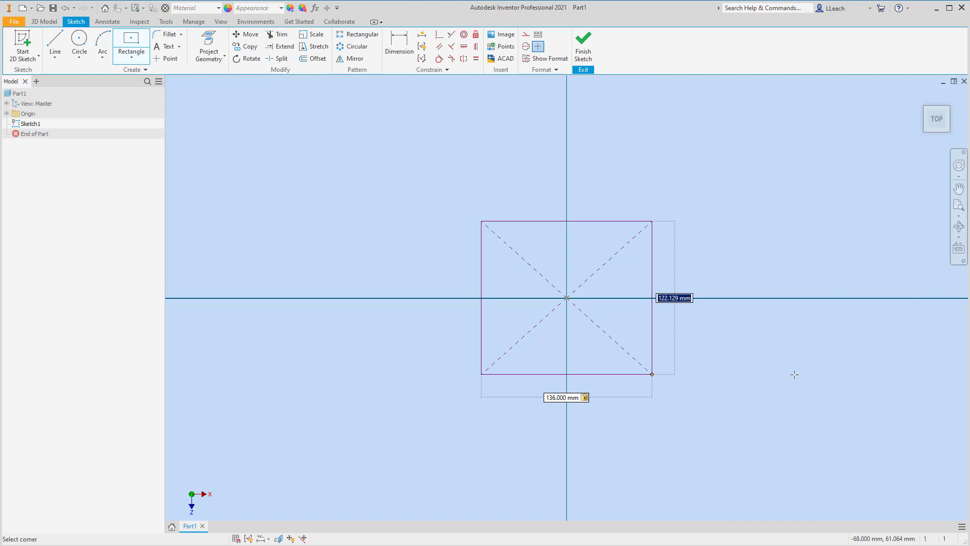
type("78")
key("Tab")
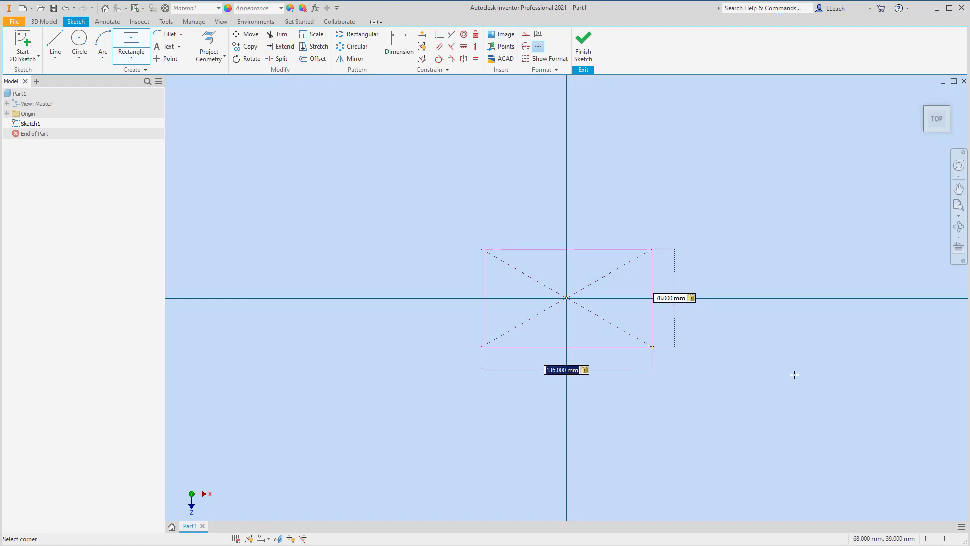
key("Return")
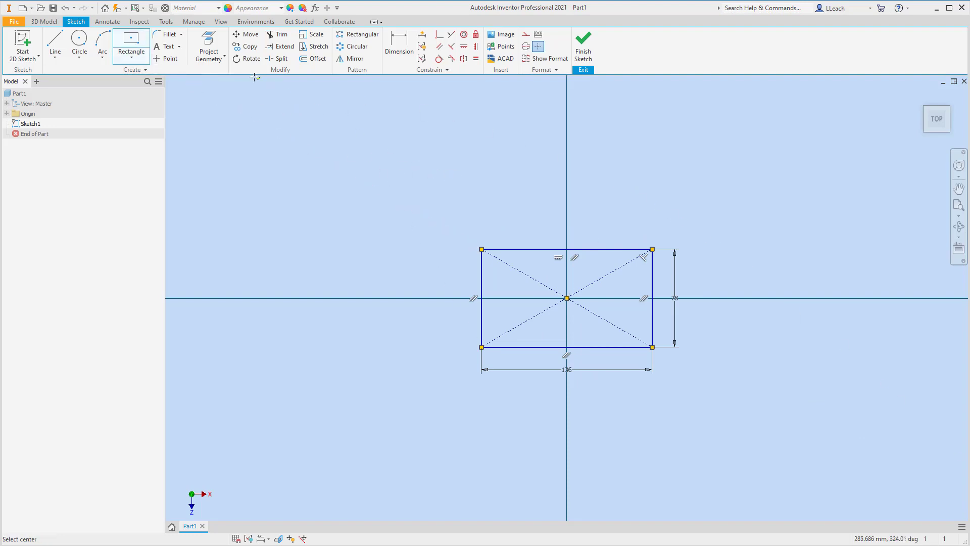
Add a second two-point center rectangle on the origin, 60 mm wide and 78 mm high, and finish the sketch
left_click(132, 57)
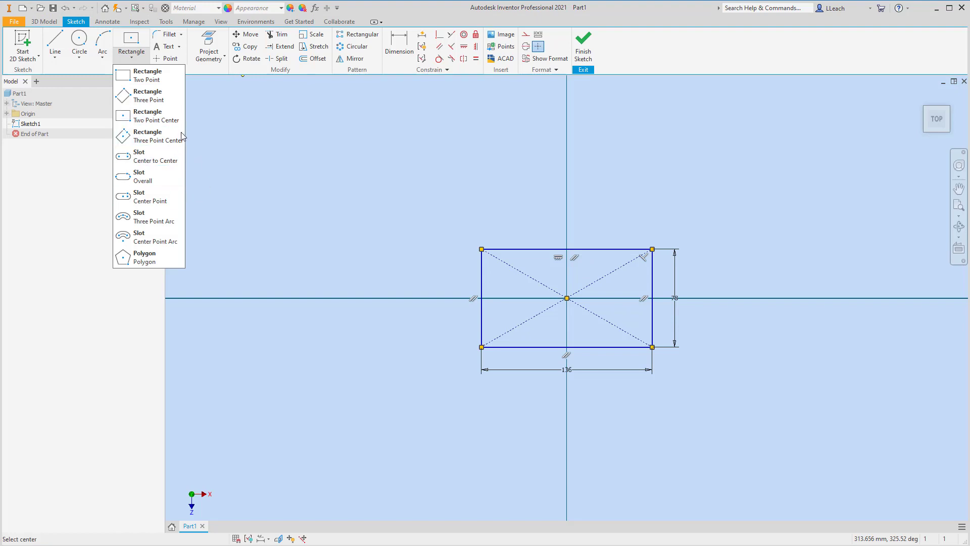
left_click(157, 119)
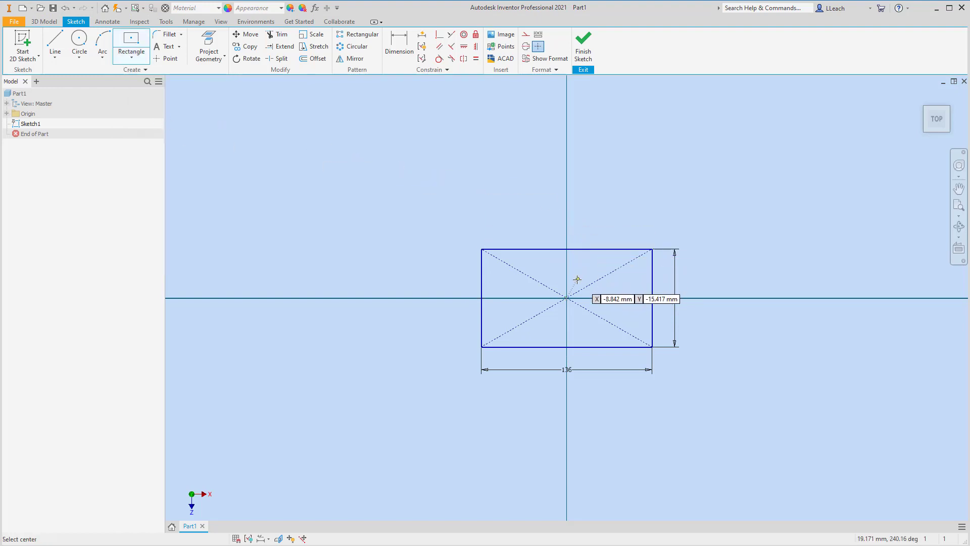
left_click(567, 297)
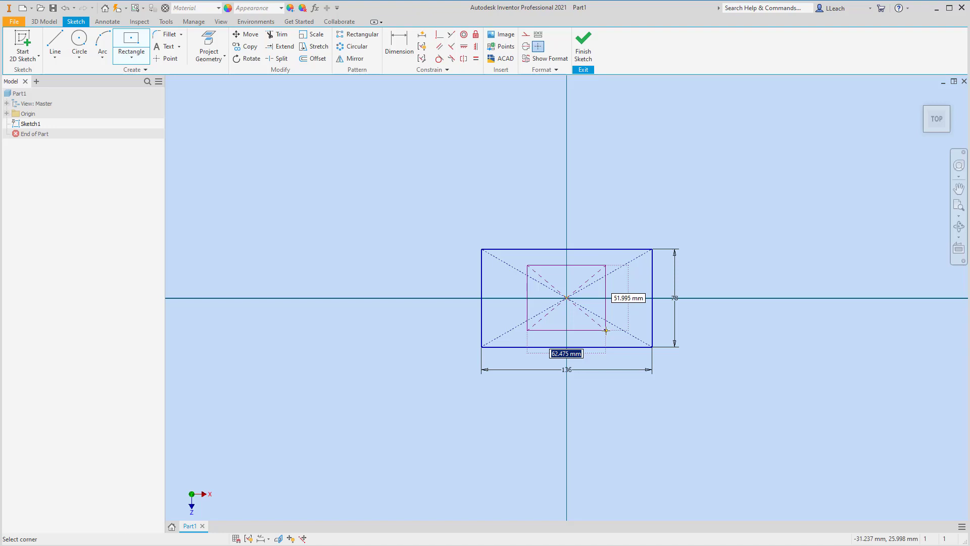
type("60")
key("Tab")
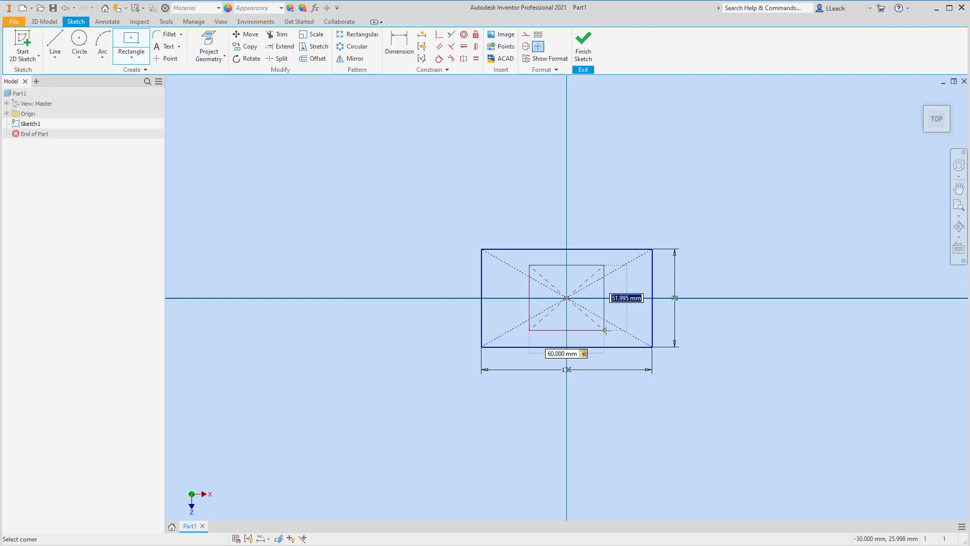
type("78")
key("Tab")
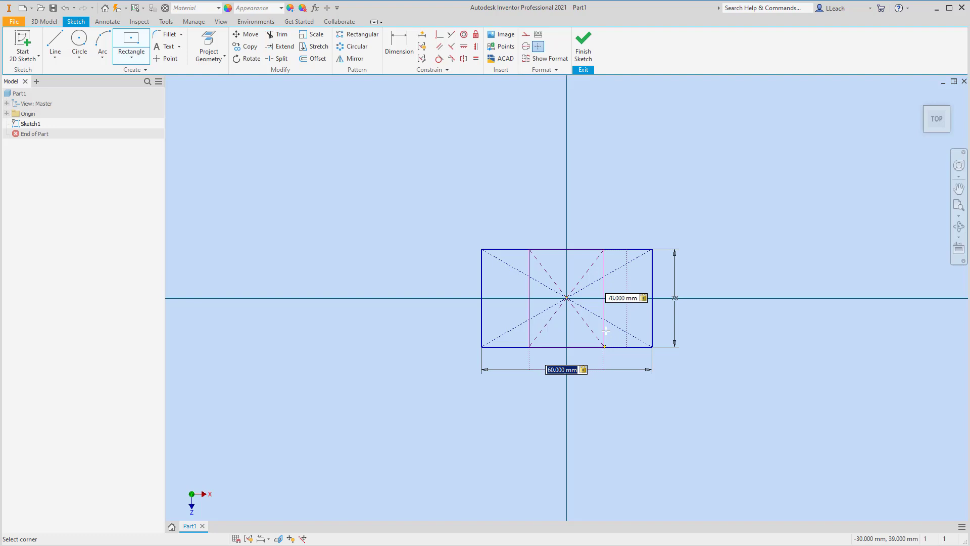
key("Return")
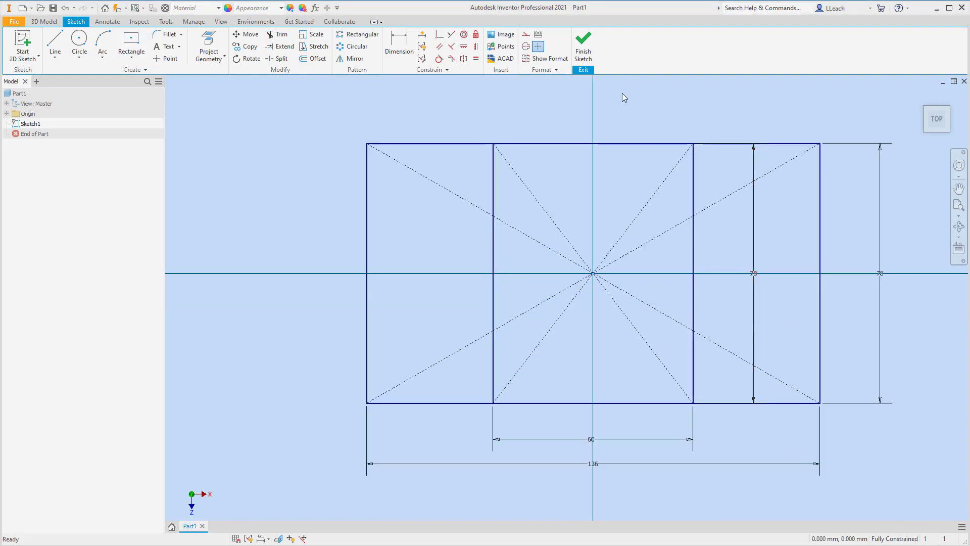
left_click(583, 51)
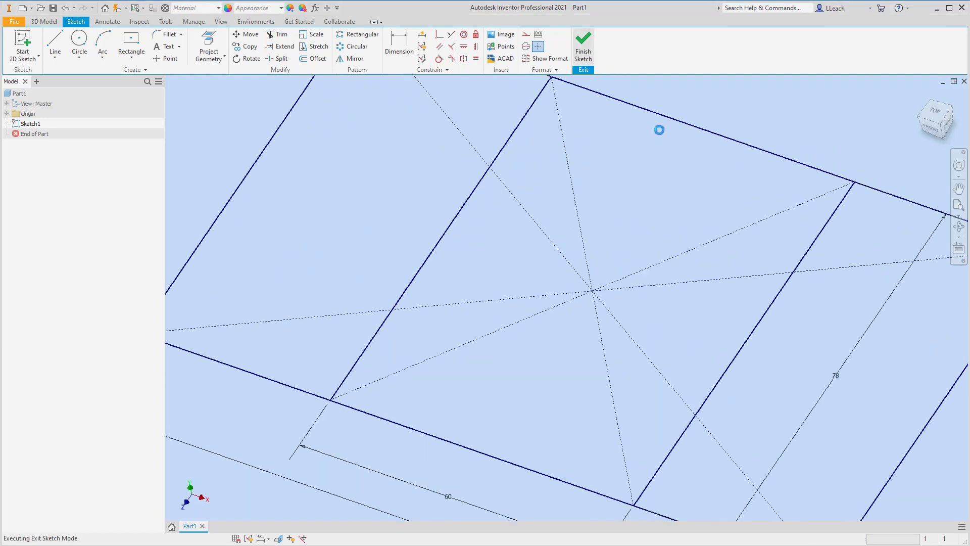
Extrude the two outer rectangular regions on either side of the center symmetrically, with a total distance of 12 mm
left_click(921, 96)
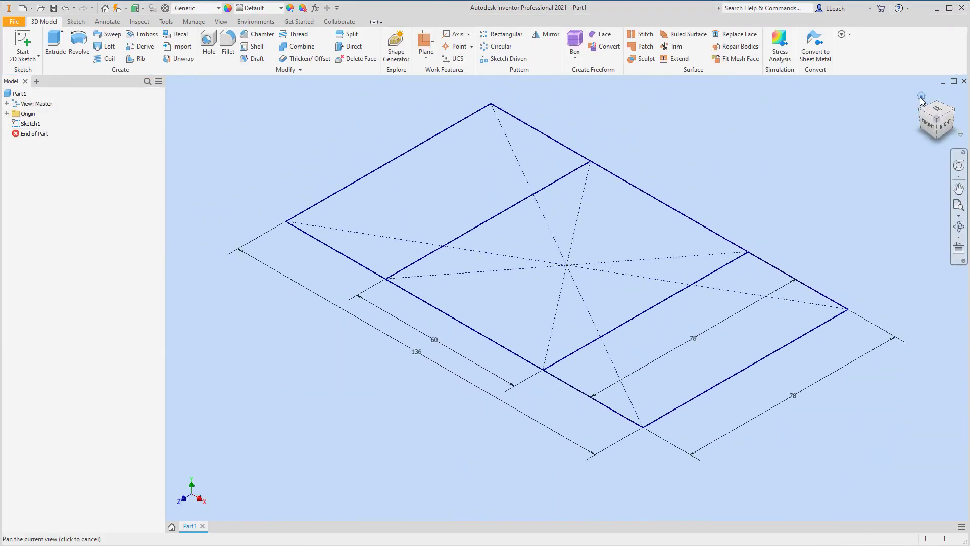
left_click(59, 47)
left_click(448, 211)
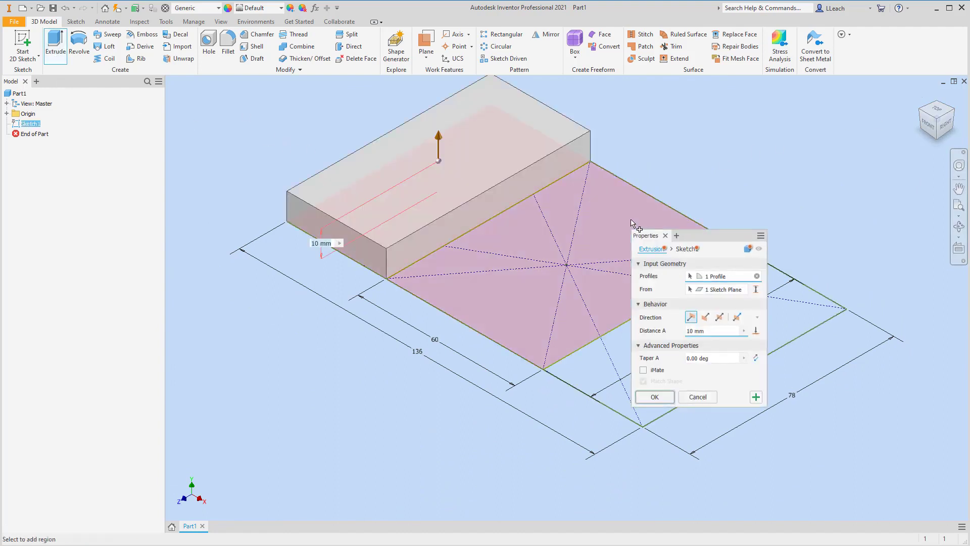
left_click_drag(703, 232, 820, 157)
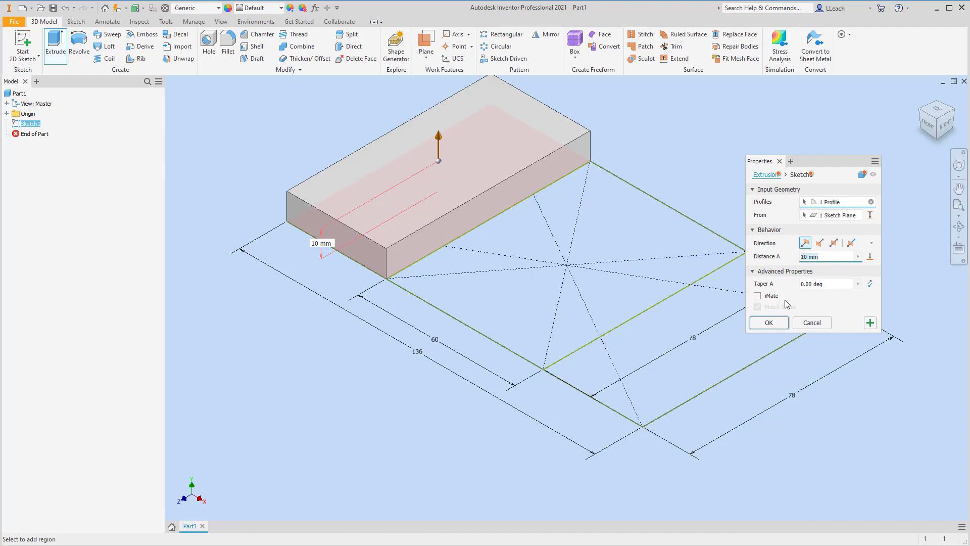
left_click(738, 345)
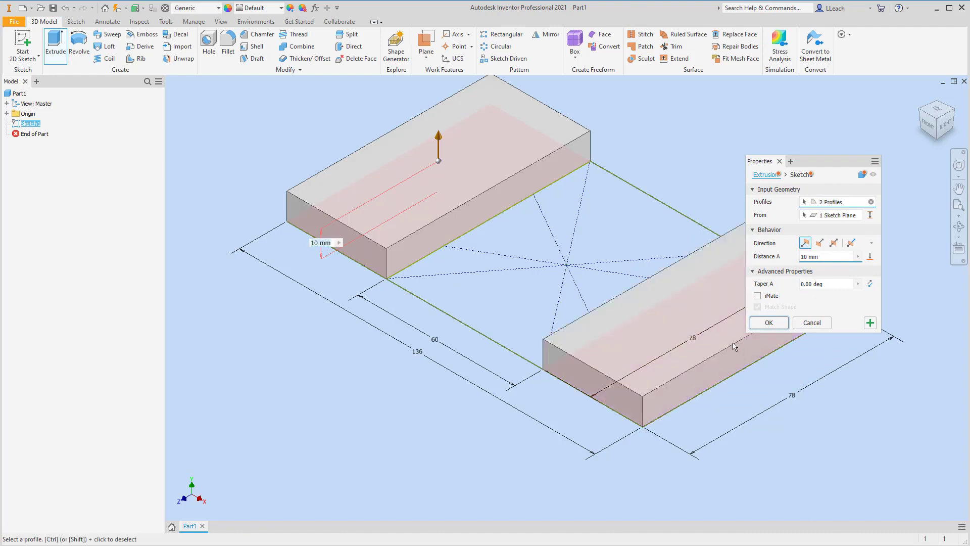
left_click(834, 243)
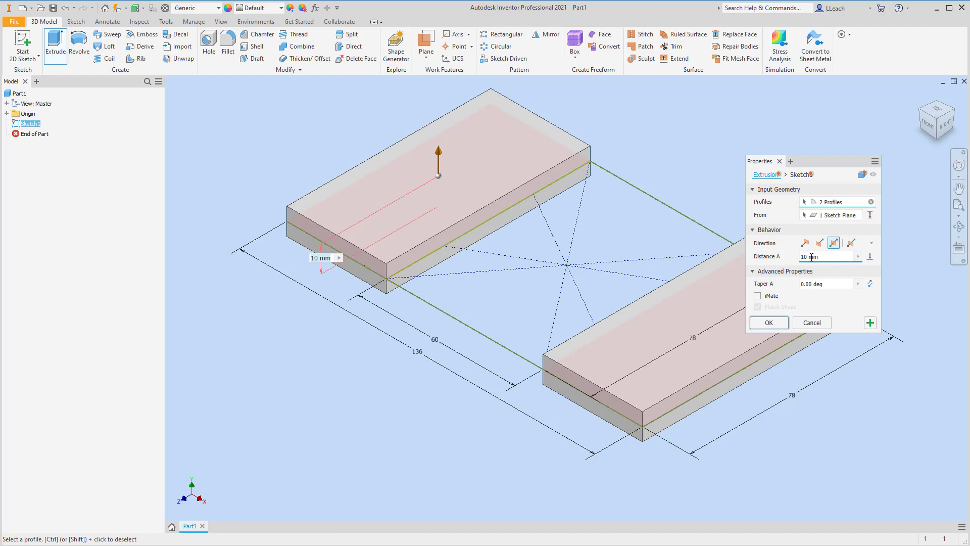
left_click(823, 261)
type("12")
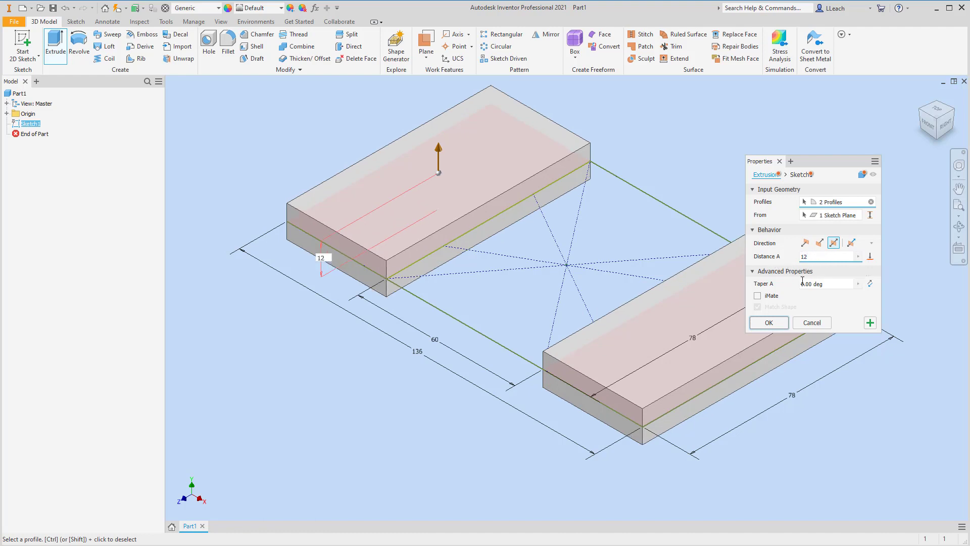
left_click(780, 324)
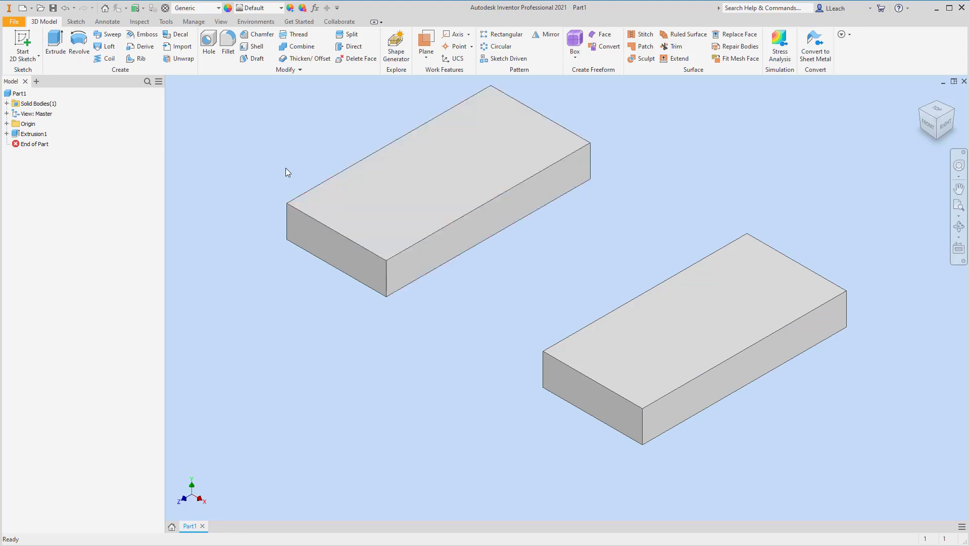
Make the sketch used by the first extrusion visible again in the model
left_click(6, 134)
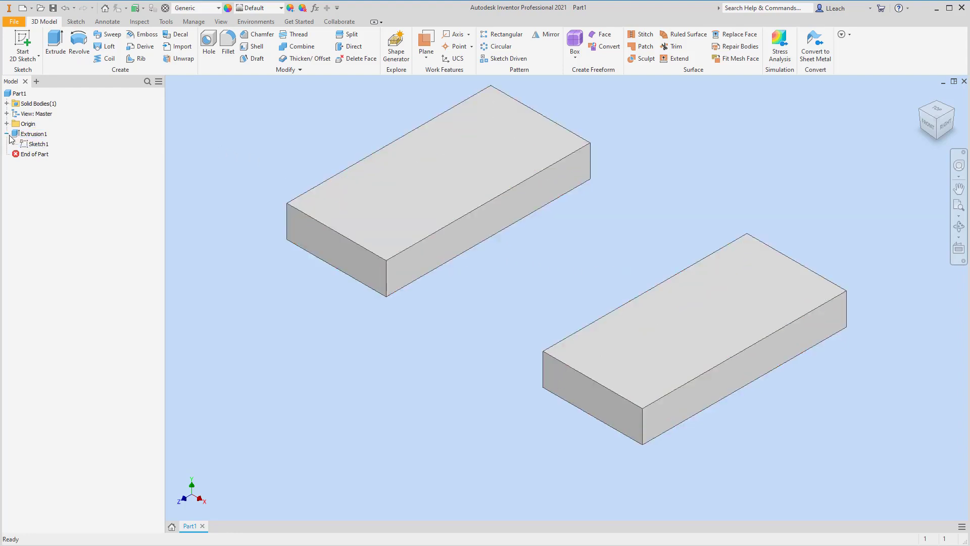
right_click(44, 147)
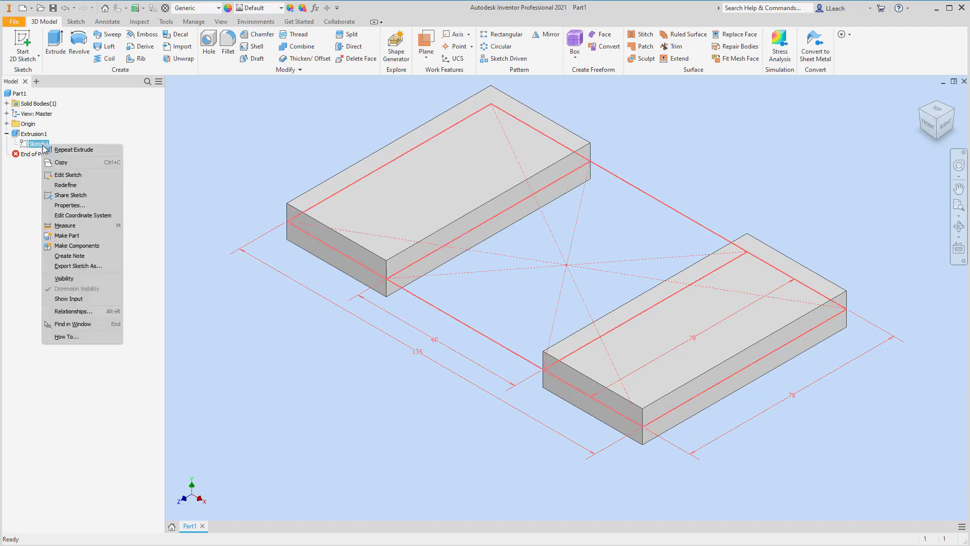
left_click(66, 279)
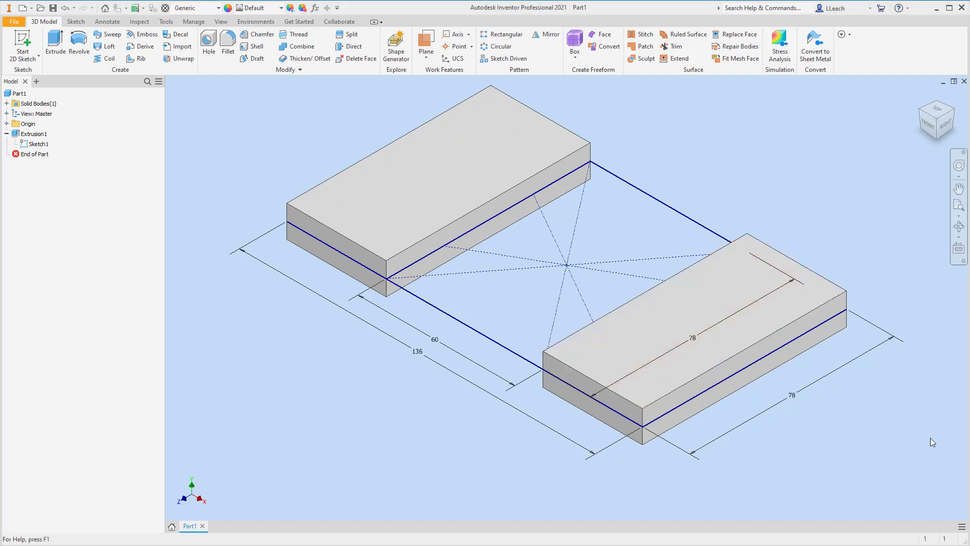
Extrude the central rectangular region asymmetrically, 10 mm upward and 2 mm downward, joining it to the two outer blocks
left_click(55, 46)
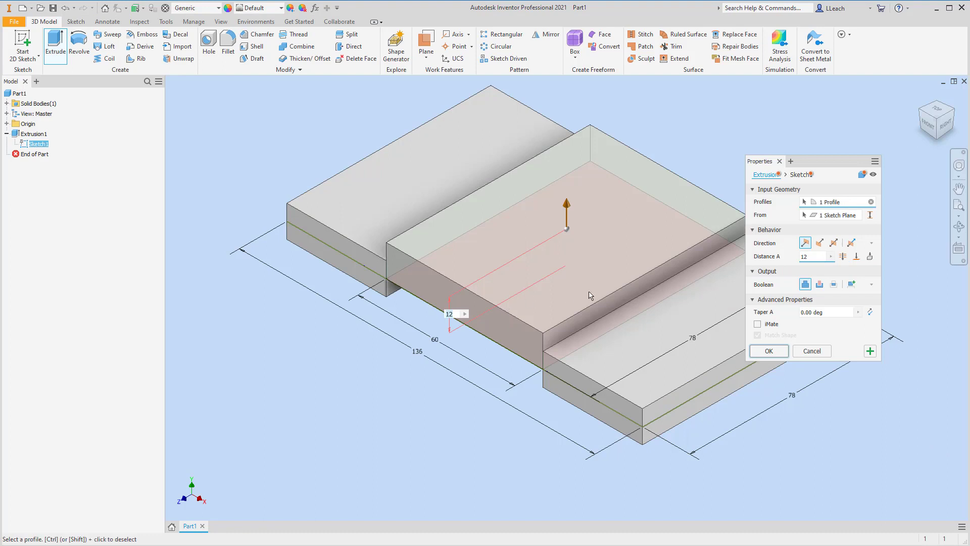
left_click(853, 245)
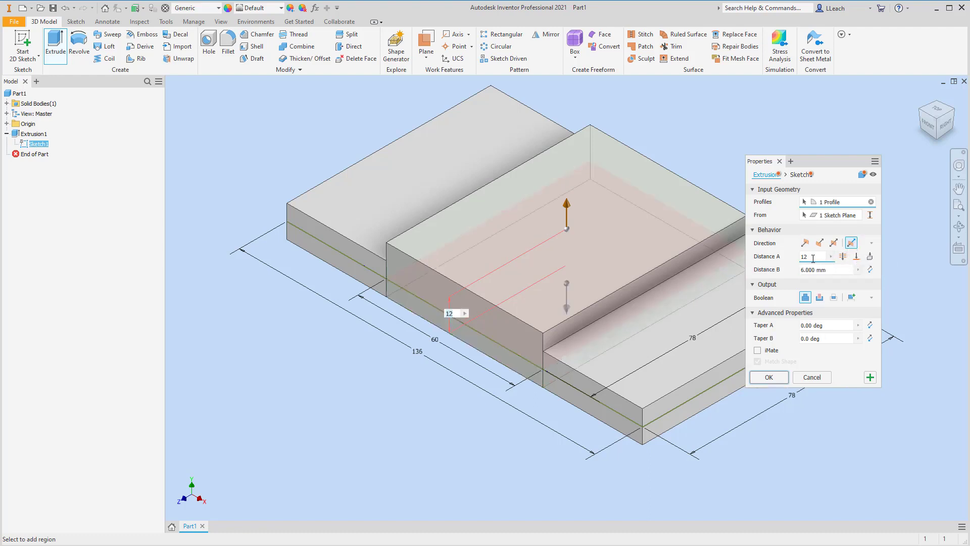
left_click_drag(812, 258, 798, 260)
type("10")
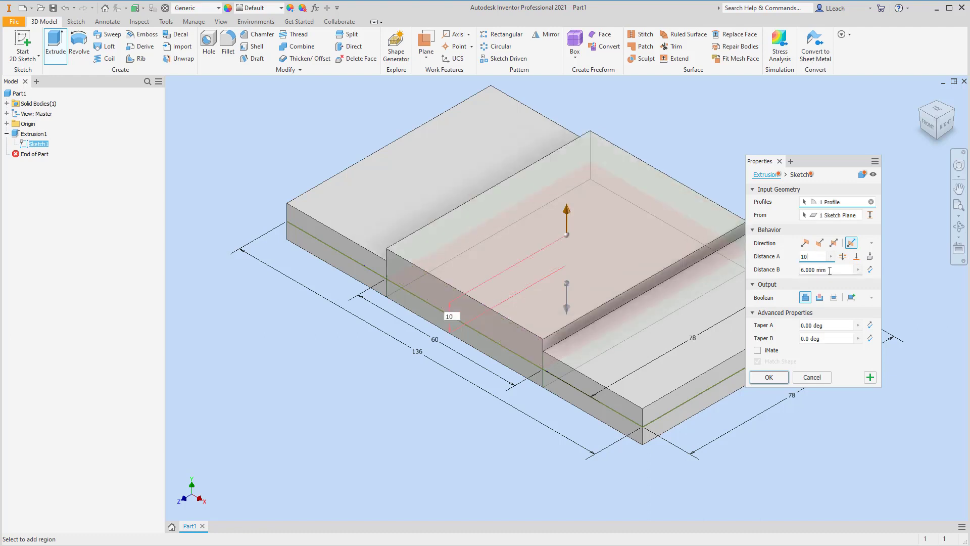
left_click_drag(829, 271, 797, 274)
type("2")
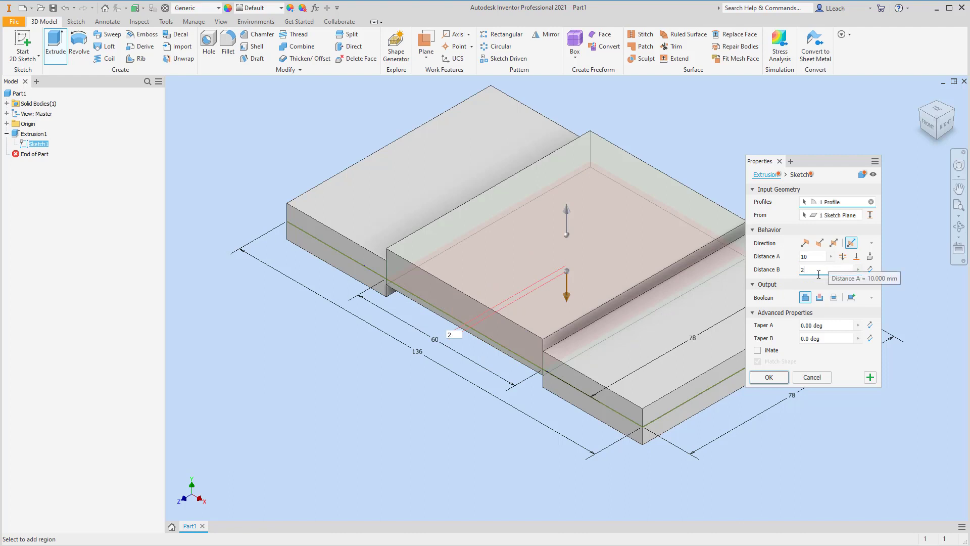
left_click(776, 374)
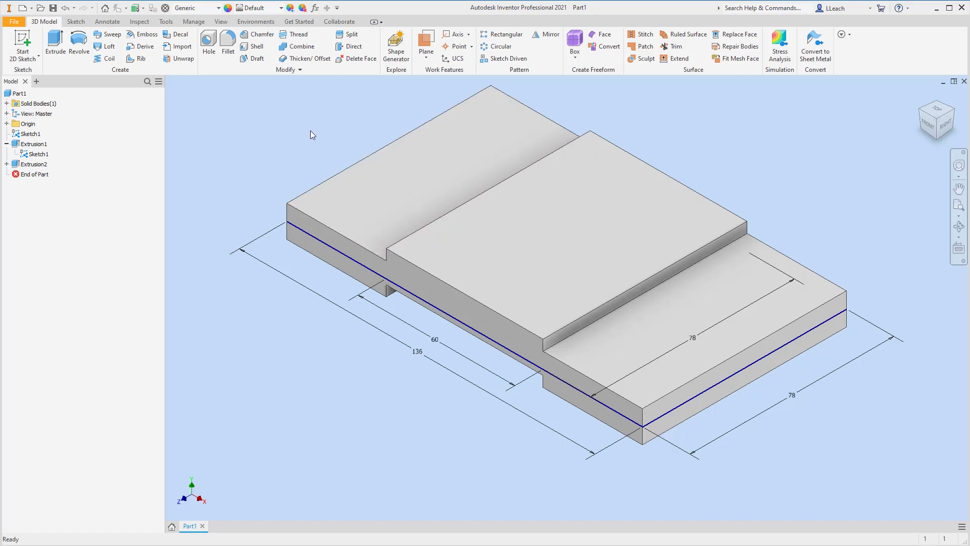
Fillet the four outer vertical corner edges of the plate with a 12 mm radius, and hide the shared sketch
left_click(229, 45)
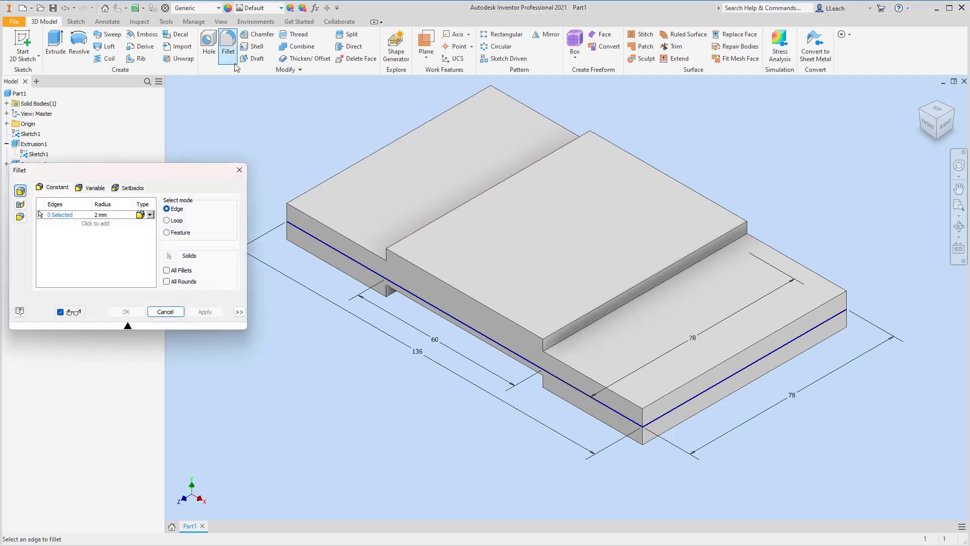
left_click(109, 216)
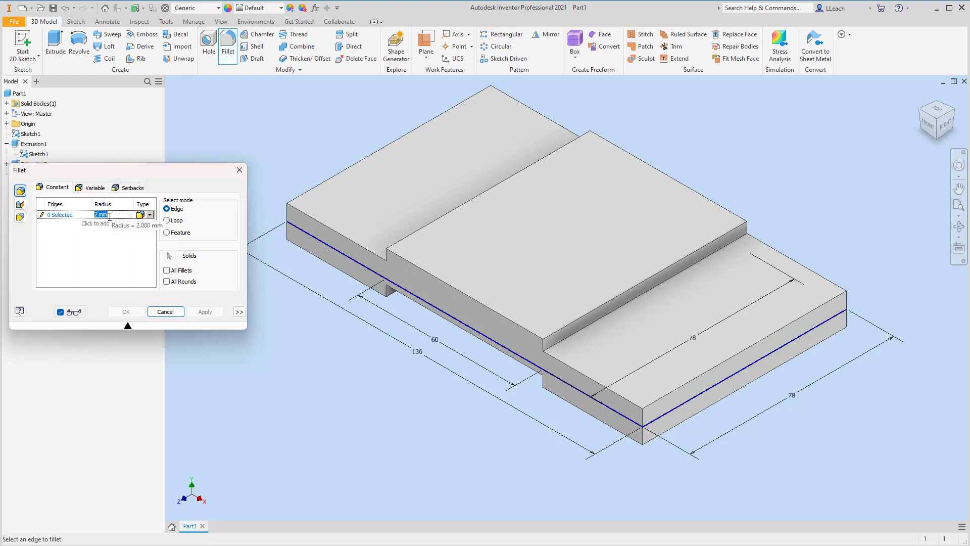
type("12")
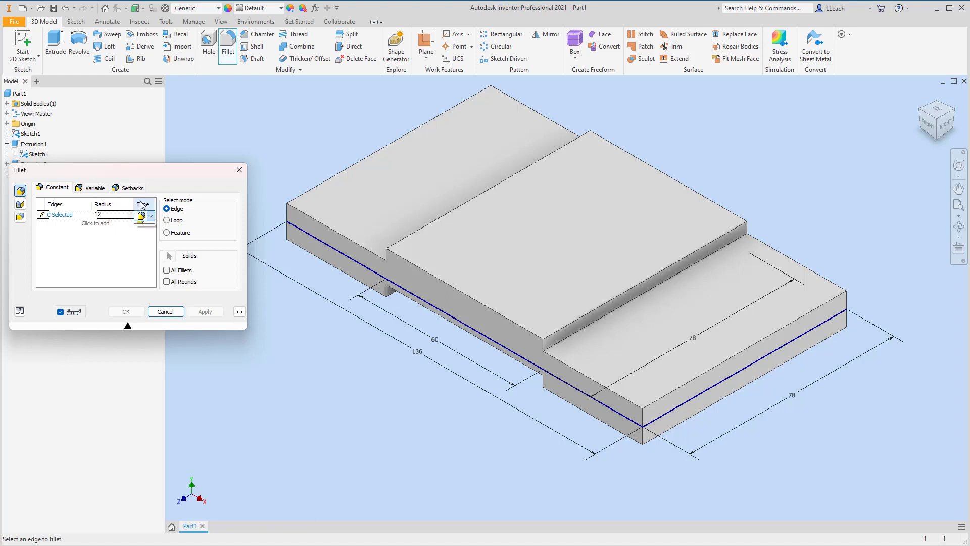
left_click(150, 215)
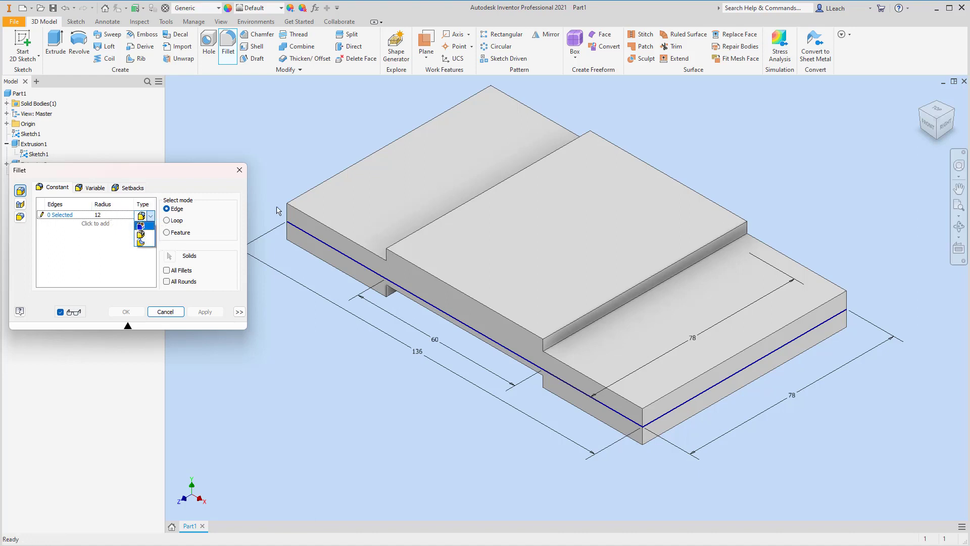
left_click(101, 215)
left_click(68, 216)
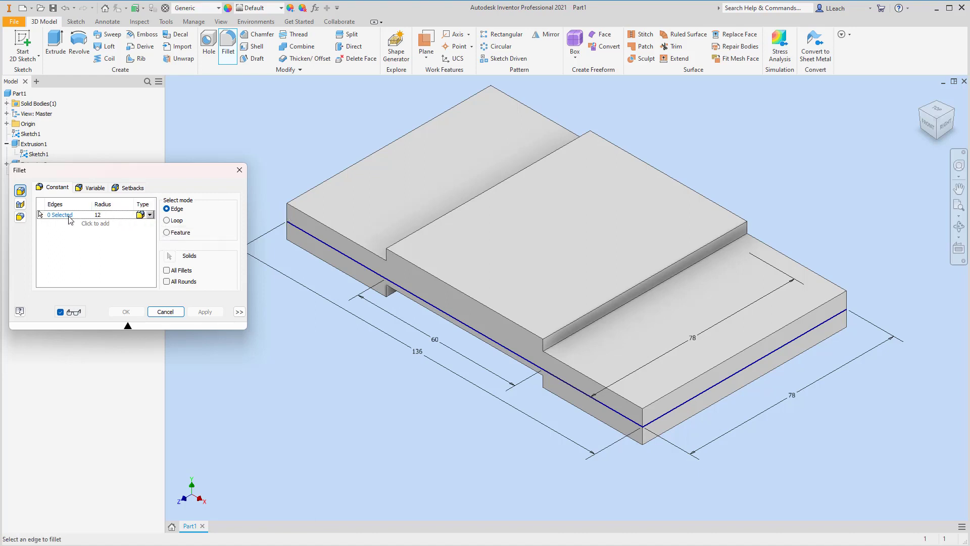
left_click(289, 220)
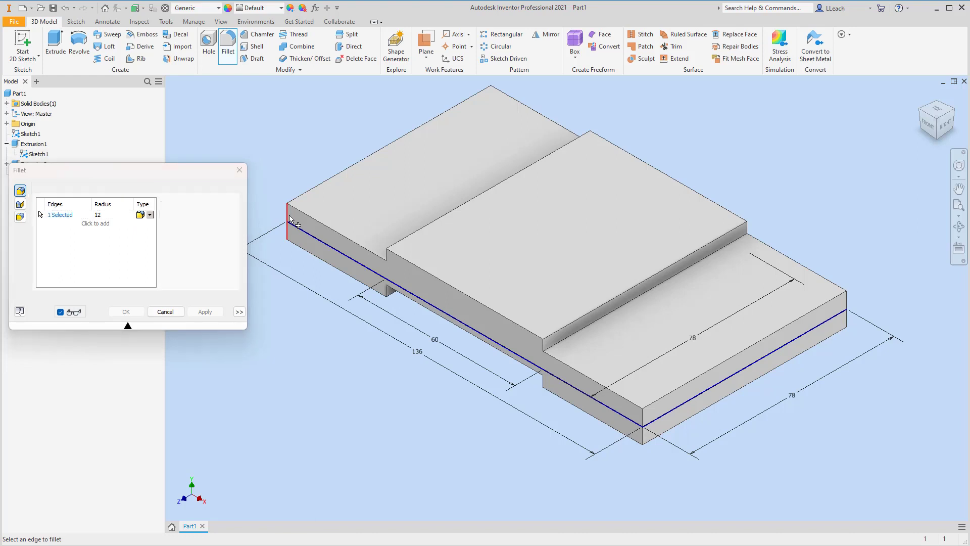
left_click(643, 421)
left_click(843, 305)
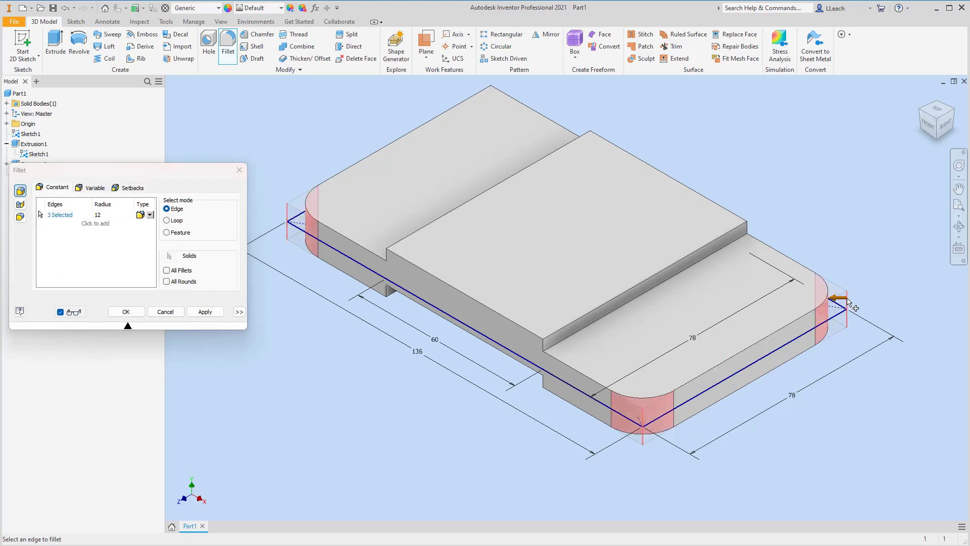
left_click(491, 106)
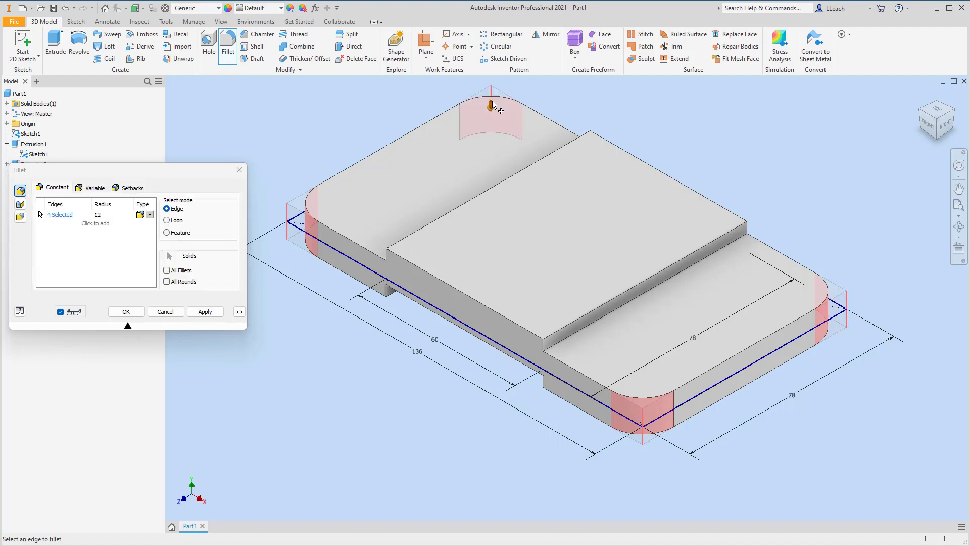
left_click(204, 312)
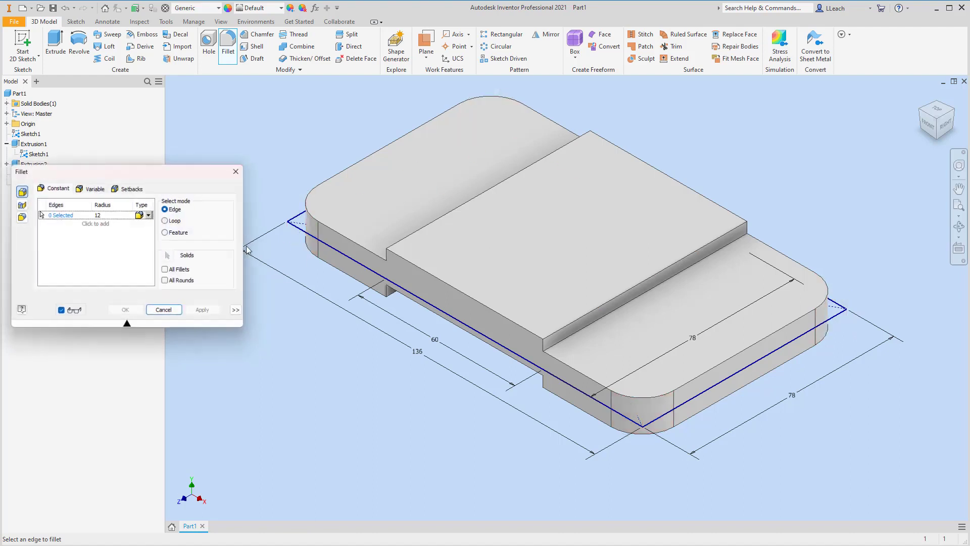
left_click(234, 170)
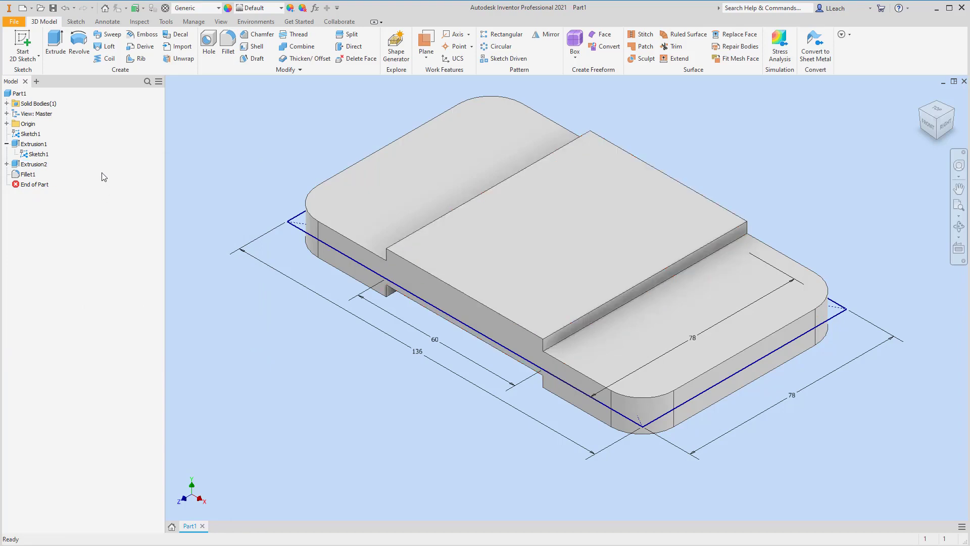
right_click(42, 155)
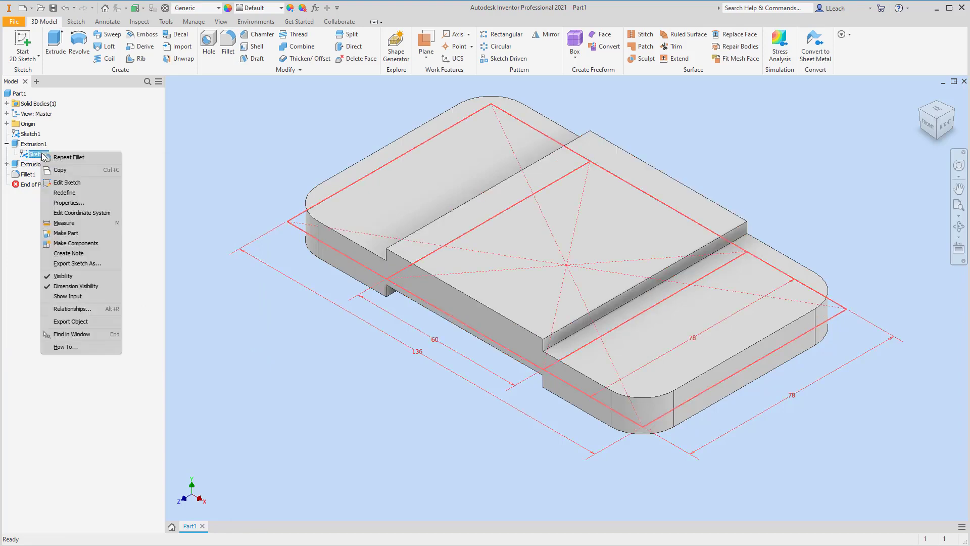
left_click(64, 277)
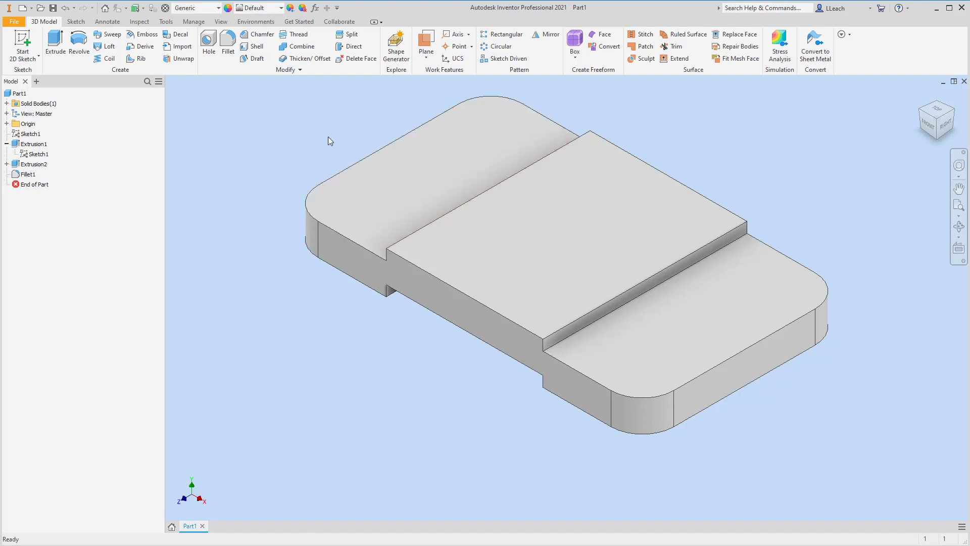
Create four simple 10 mm diameter through holes in the outer plate sections, each concentric with one of the rounded corners
left_click(213, 44)
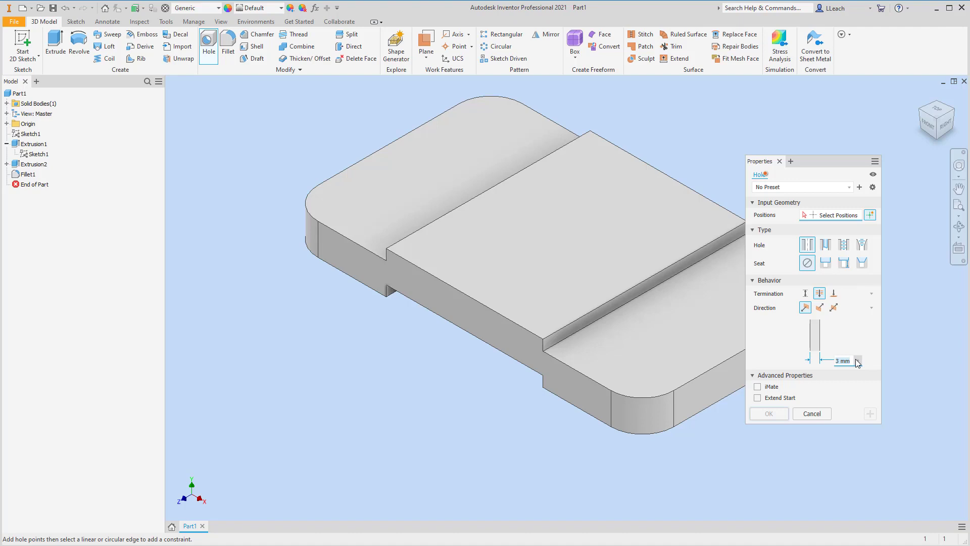
type("10")
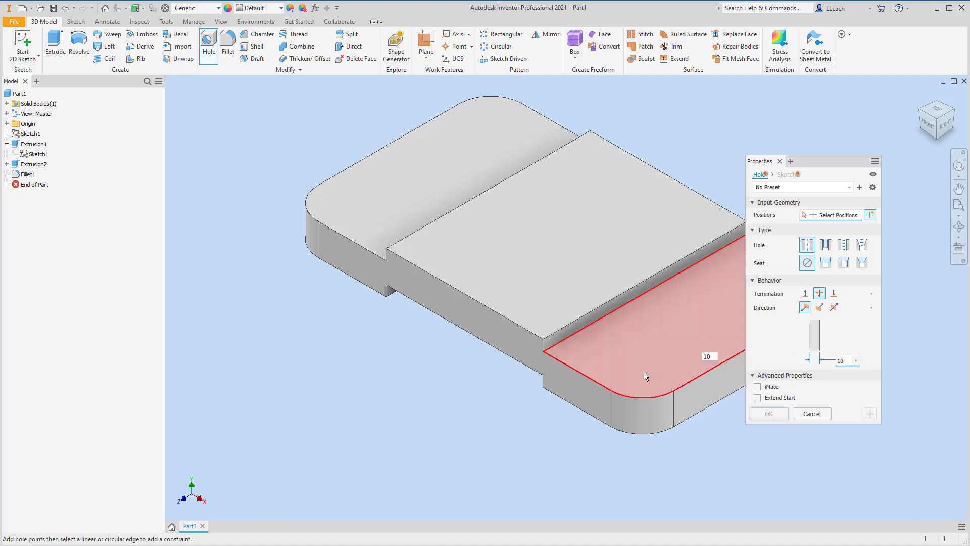
left_click(643, 372)
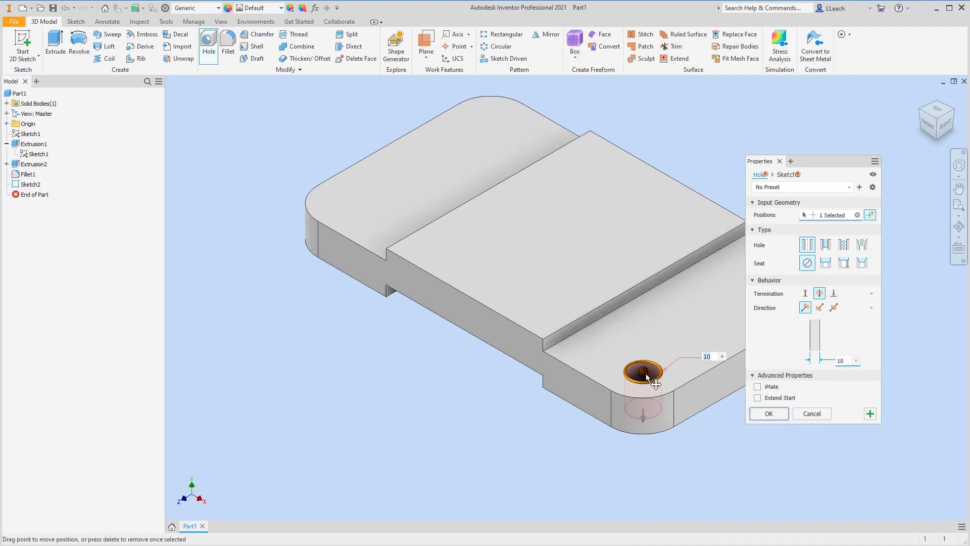
left_click(637, 398)
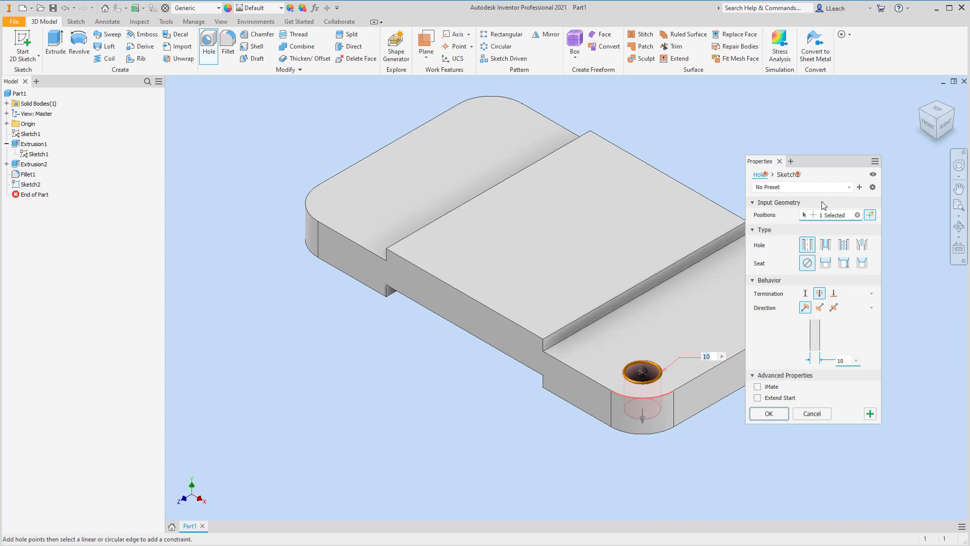
left_click_drag(838, 170, 345, 243)
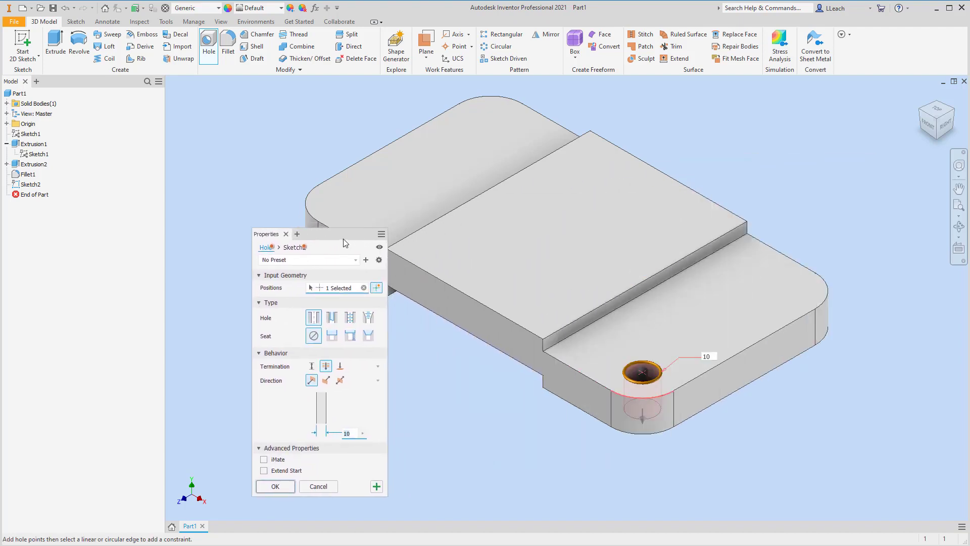
left_click(793, 289)
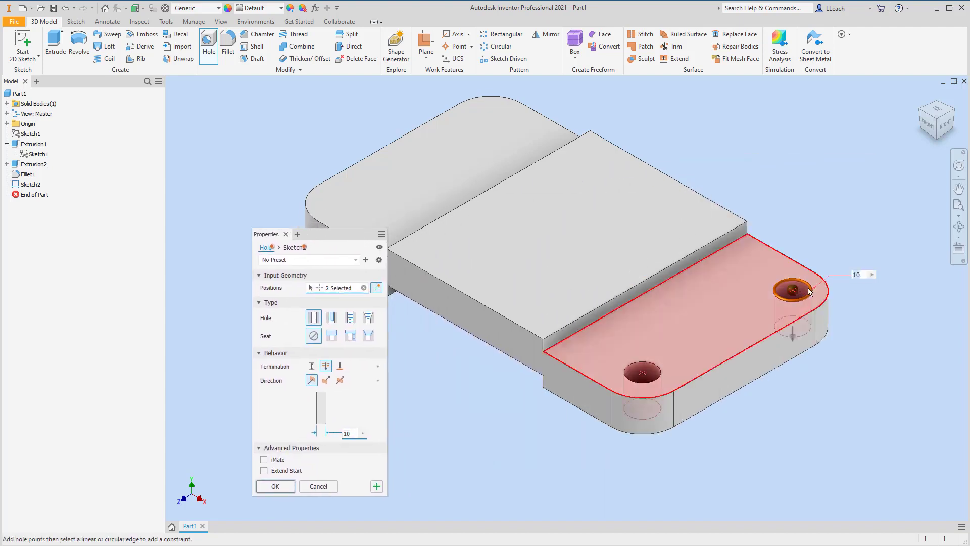
left_click(829, 292)
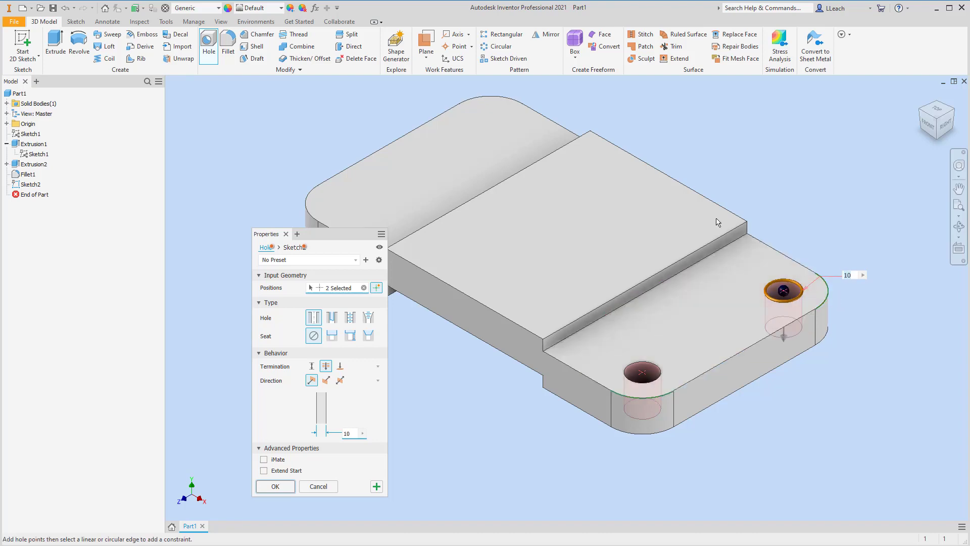
left_click(490, 122)
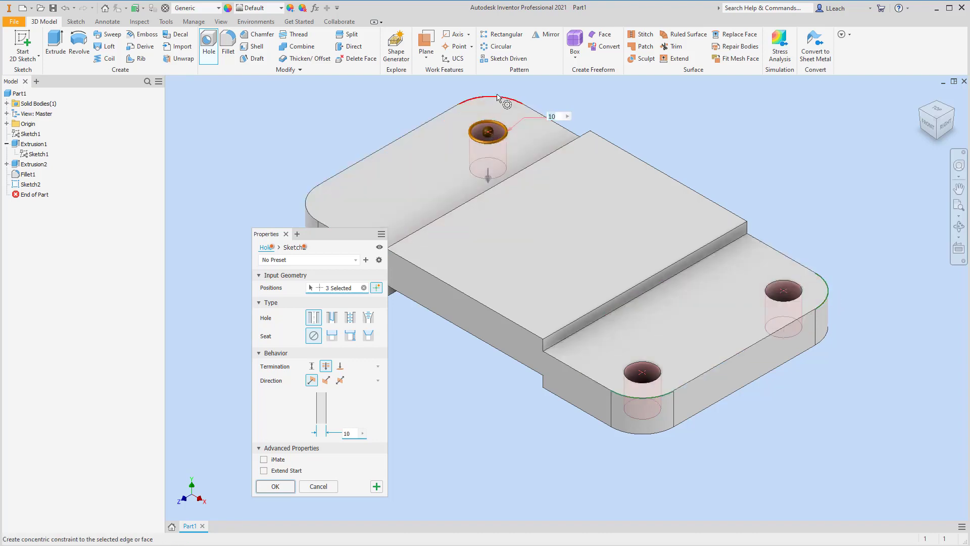
left_click_drag(356, 238, 387, 294)
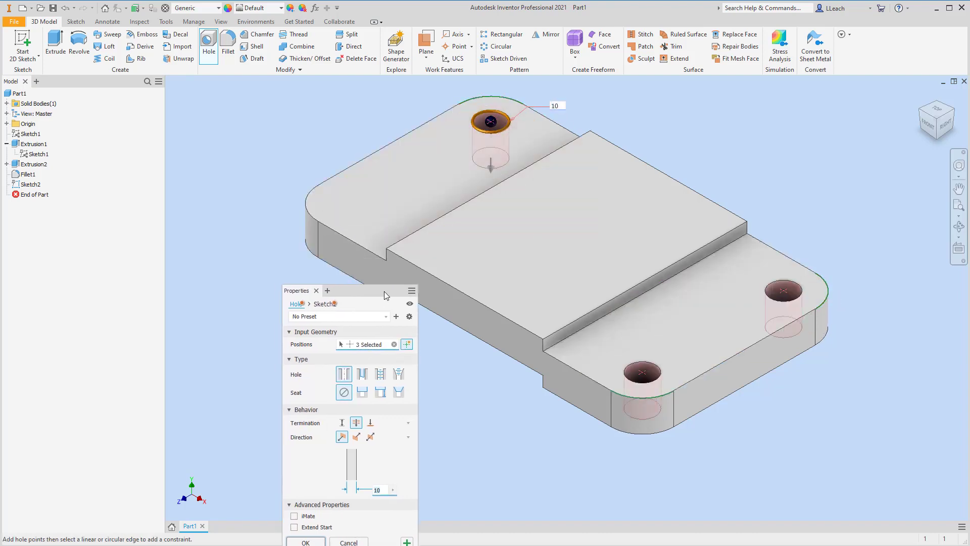
left_click(348, 206)
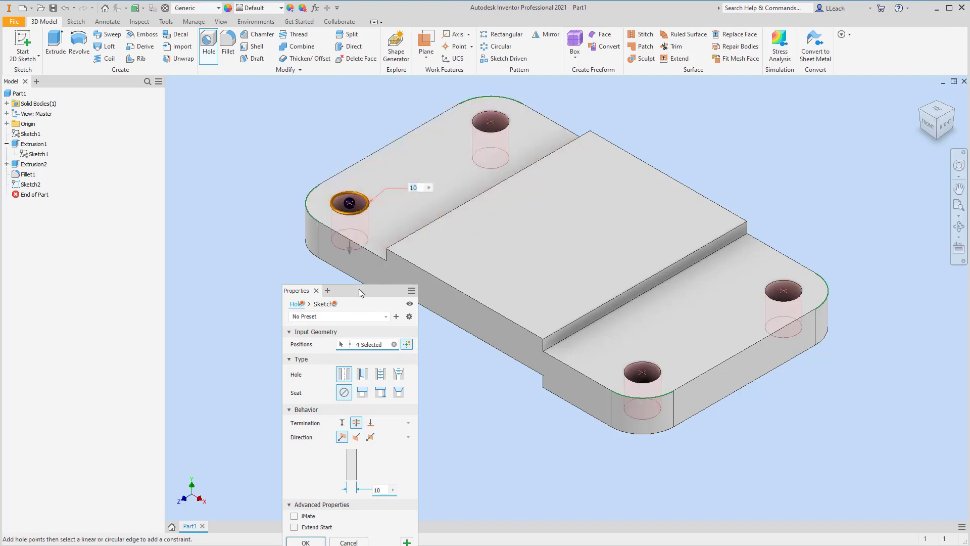
left_click_drag(362, 295, 260, 232)
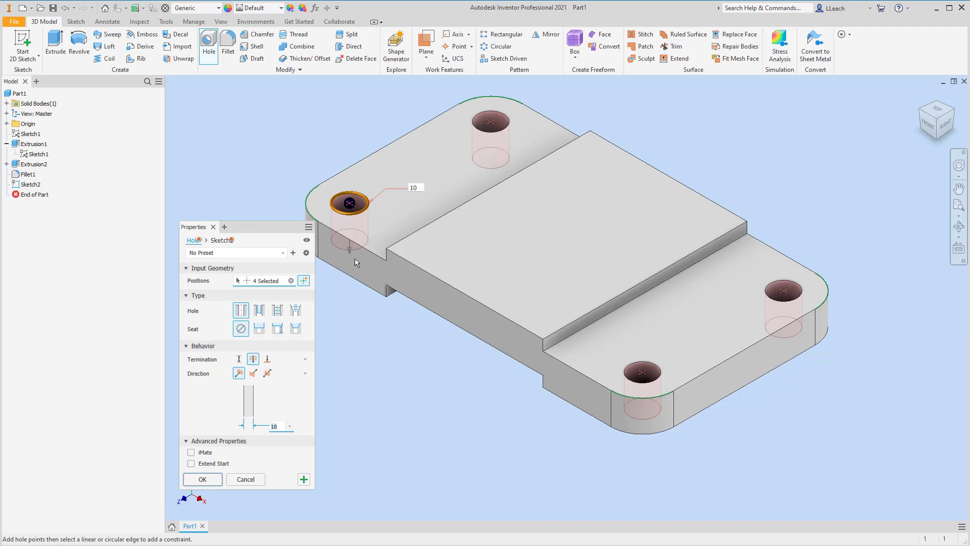
left_click(202, 479)
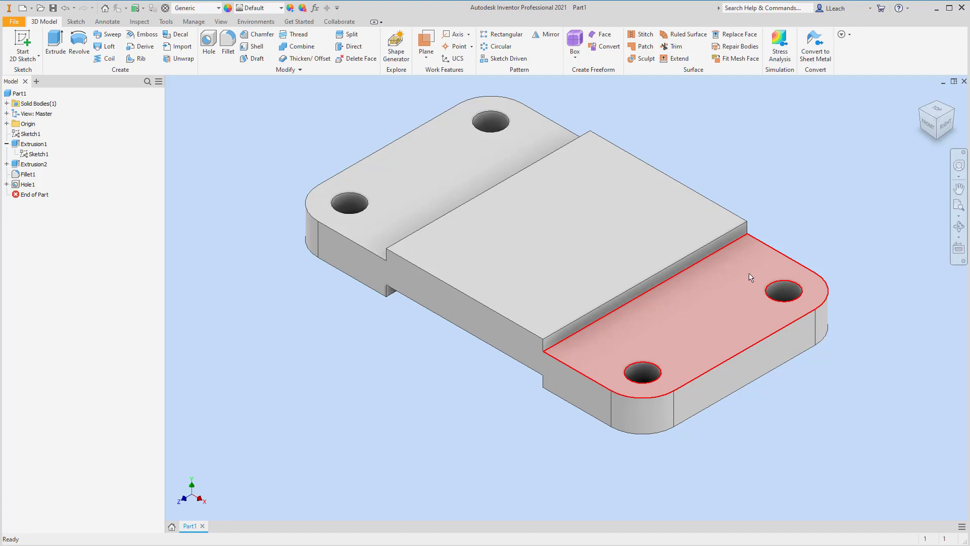
Assign the Iron, Cast material to the part
mouse_move(751, 277)
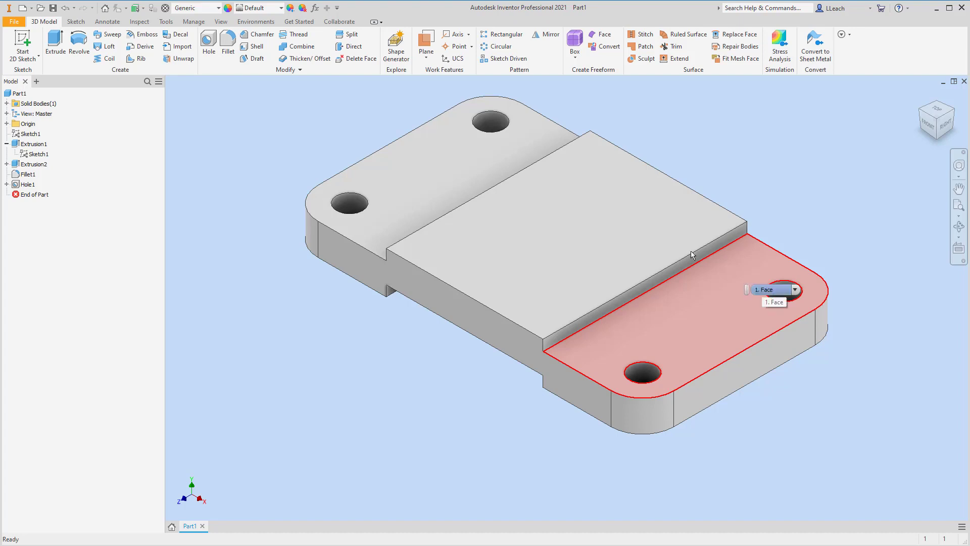
left_click(219, 8)
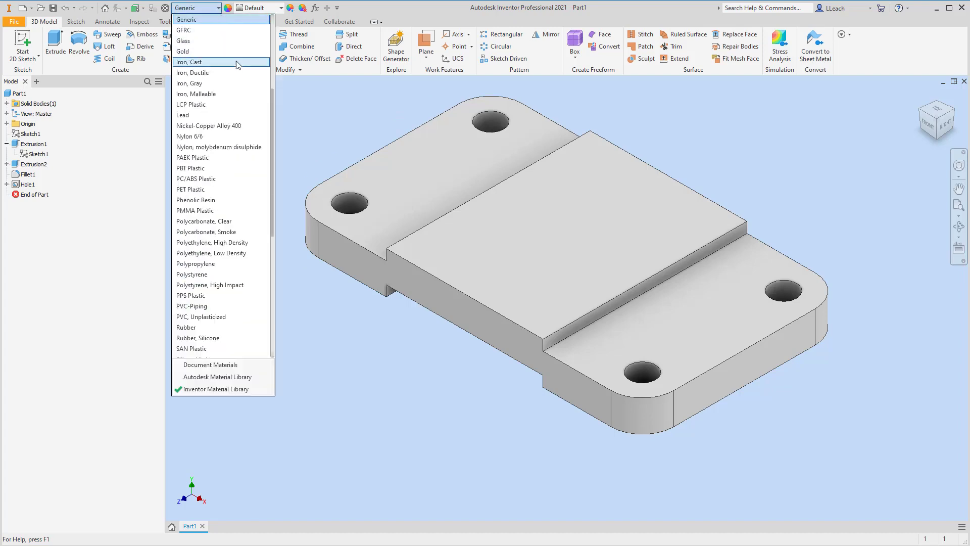
left_click(190, 64)
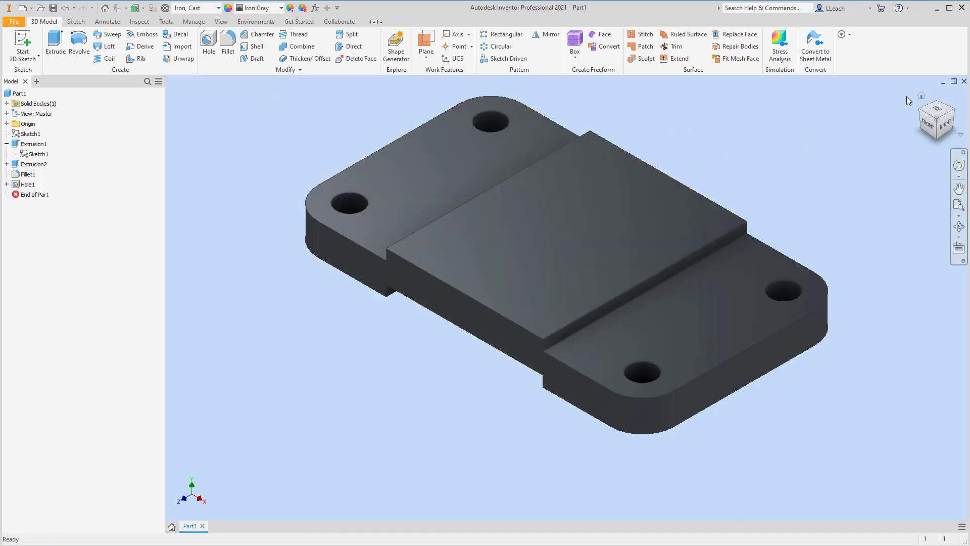
Save the part as BASE PLATE in the WHEEL ASSEMBLY folder, shown in its home view
left_click(922, 96)
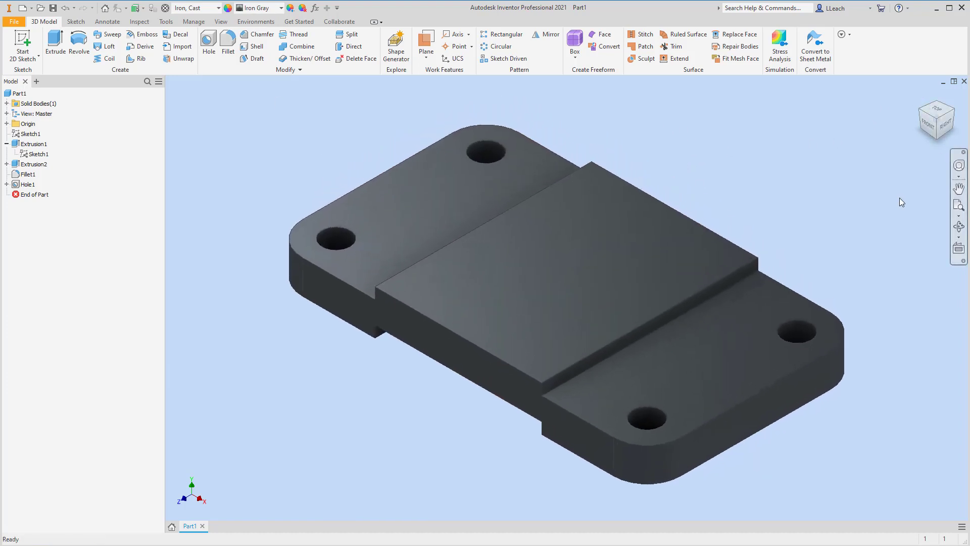
left_click(14, 21)
left_click(37, 108)
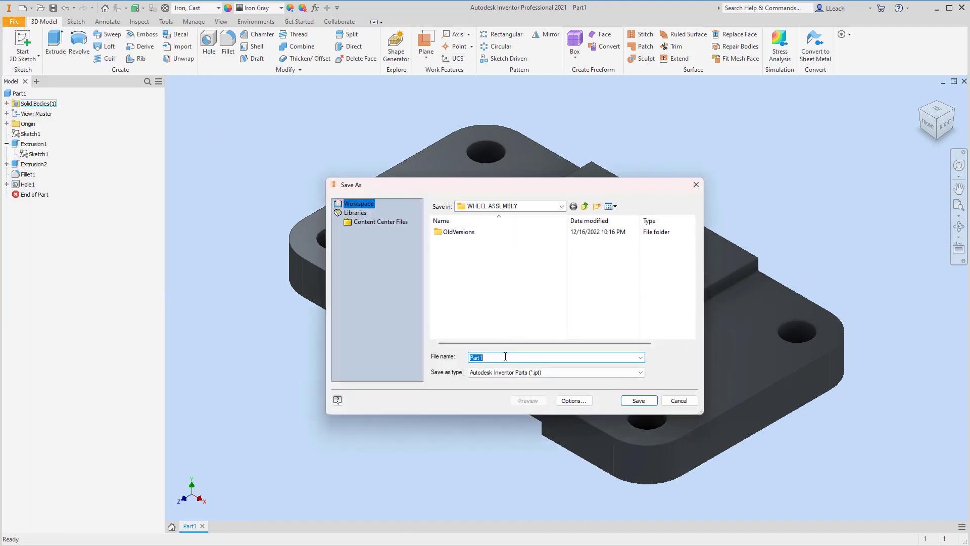
type("BASE PLATE")
left_click(640, 400)
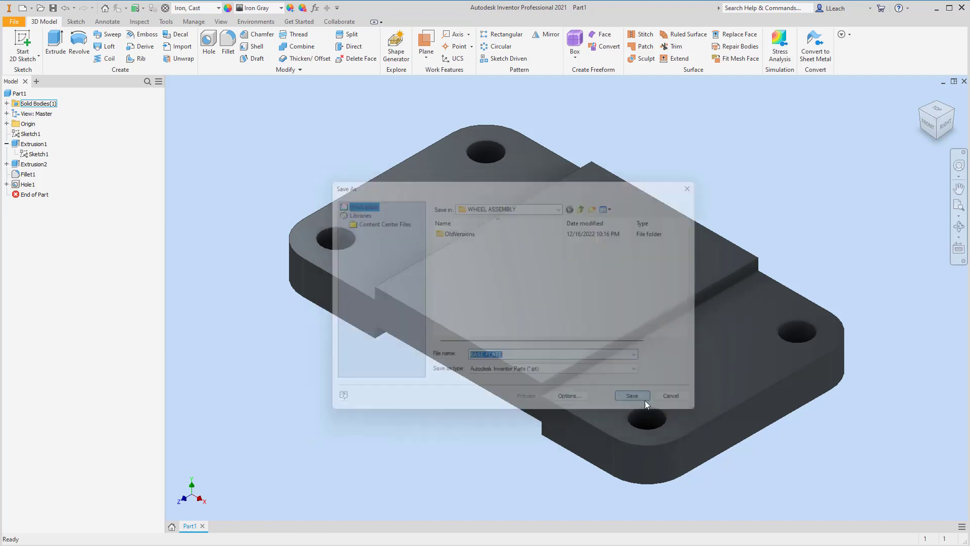